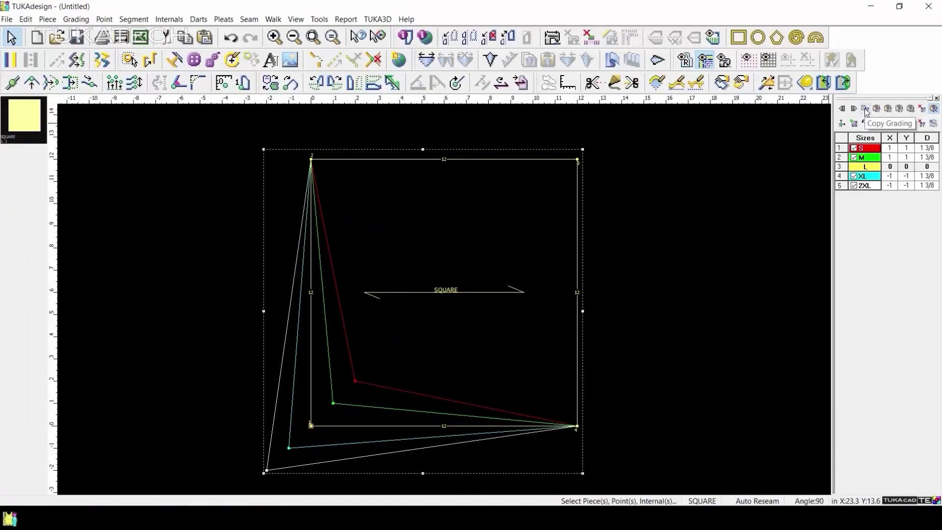
Start a new untitled drawing with the Rectangle dialog set to 12 by 12, angle 0.
{"action": "left_click", "coordinate": [866, 112]}
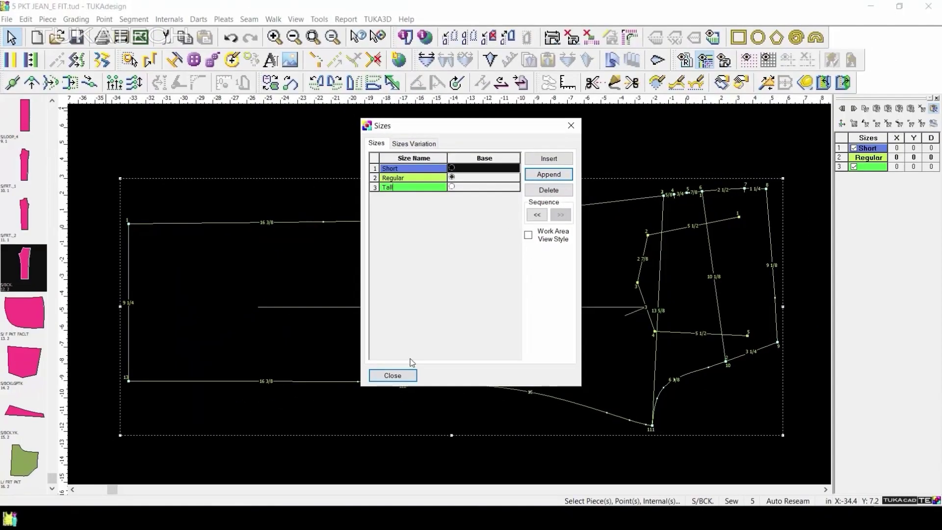
{"action": "left_click", "coordinate": [392, 376]}
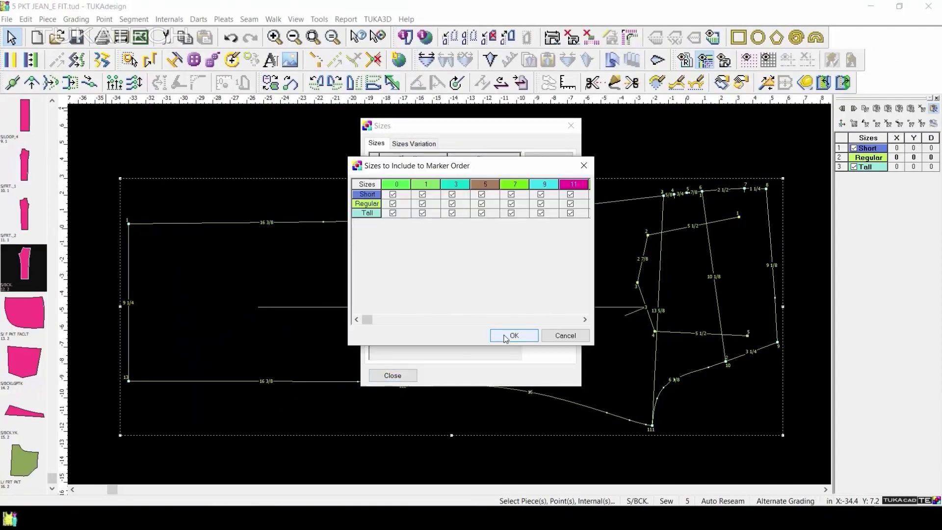
{"action": "left_click", "coordinate": [510, 336]}
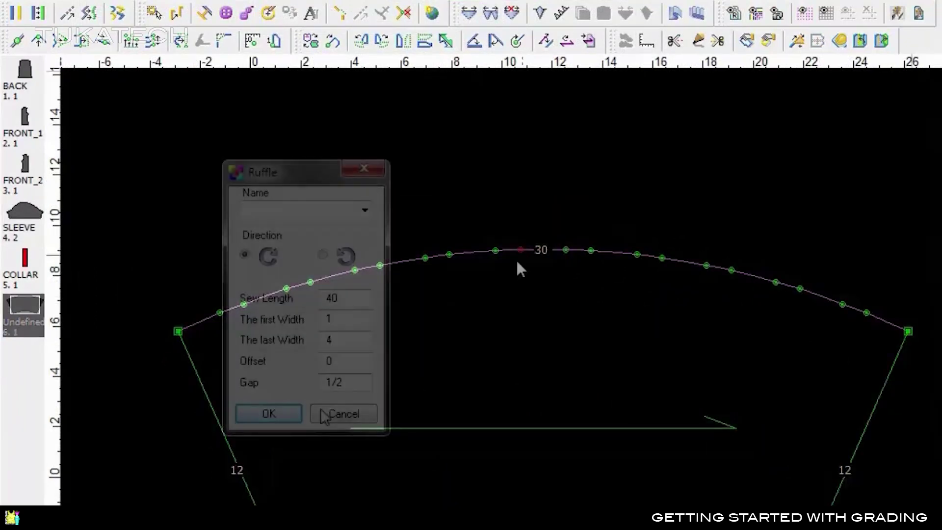
{"action": "left_click", "coordinate": [272, 413]}
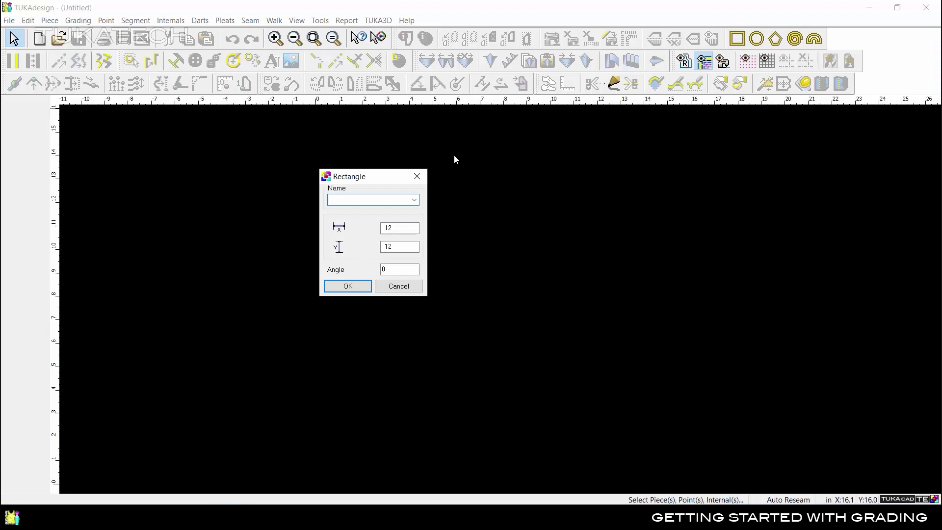
Create the 12 by 12 piece SQUARE and turn on Point Number for its outer contours.
{"action": "type", "text": "SQUARE"}
{"action": "key", "text": "Return"}
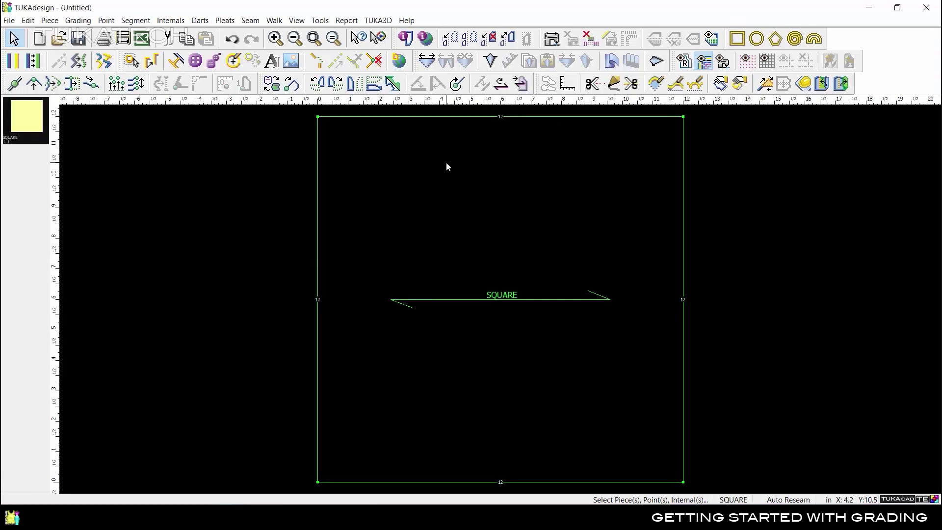
{"action": "left_click", "coordinate": [296, 20]}
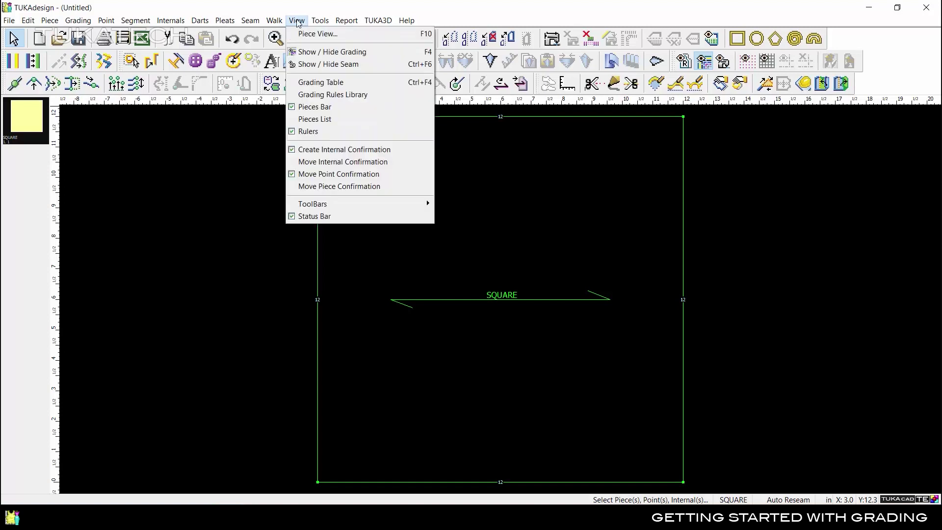
{"action": "left_click", "coordinate": [303, 34]}
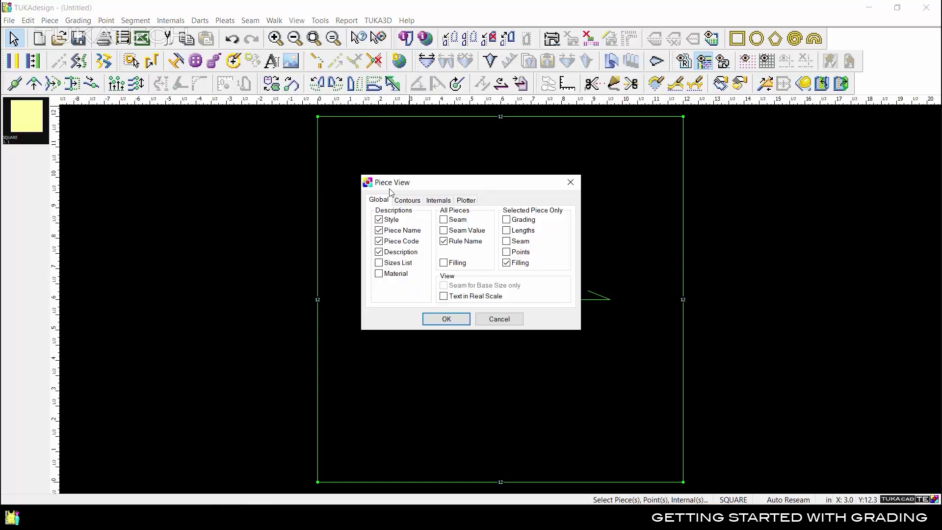
{"action": "left_click", "coordinate": [407, 201]}
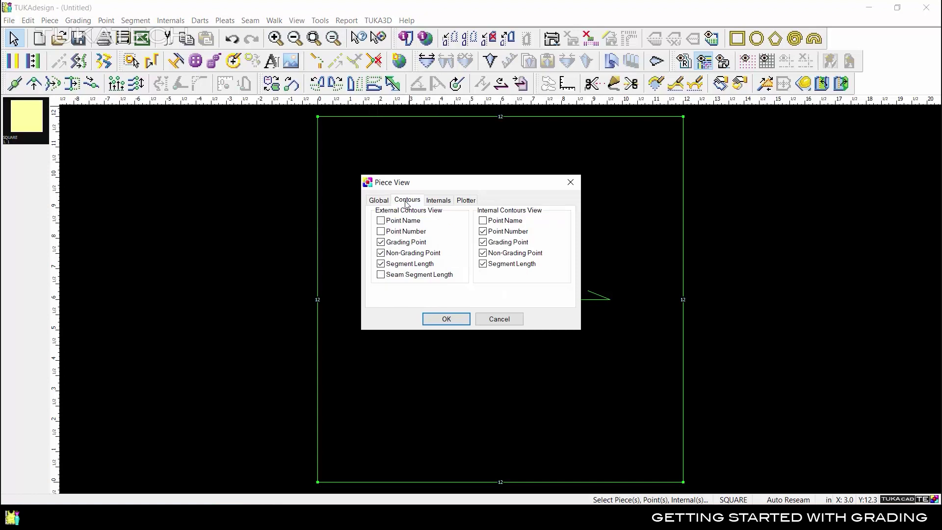
{"action": "left_click", "coordinate": [403, 233]}
Apply the point-number display and show the Grading Table panel.
{"action": "left_click", "coordinate": [444, 319]}
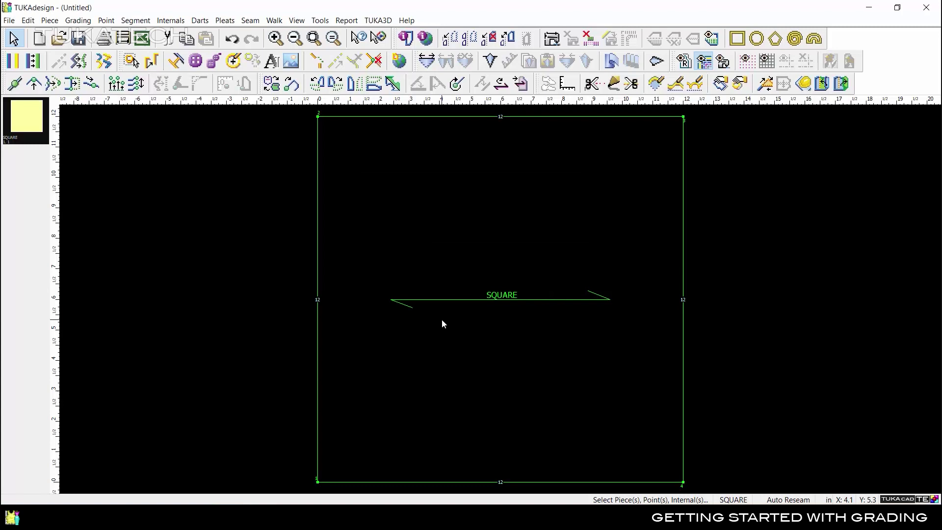
{"action": "left_click", "coordinate": [296, 21]}
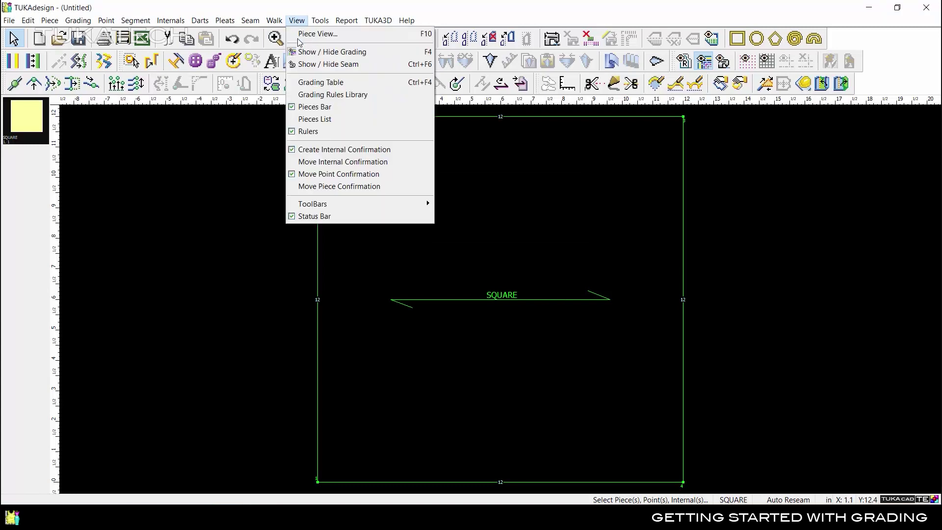
{"action": "left_click", "coordinate": [368, 85]}
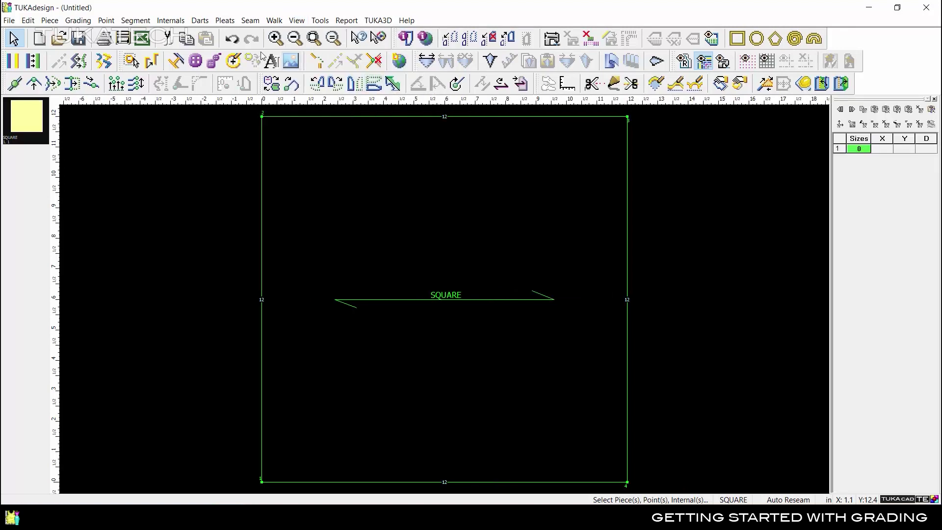
In Grading > Sizes, rename base size 0 to L and insert M and S before it.
{"action": "left_click", "coordinate": [78, 21]}
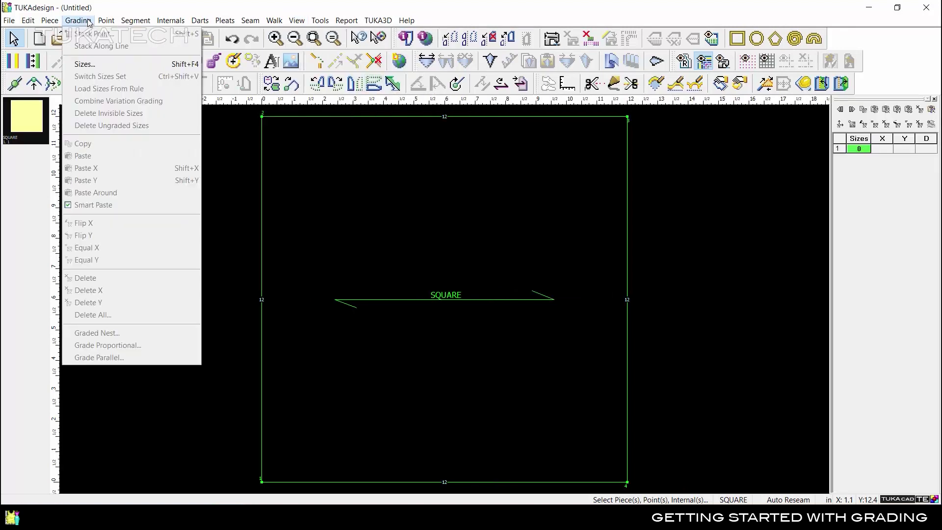
{"action": "left_click", "coordinate": [100, 66]}
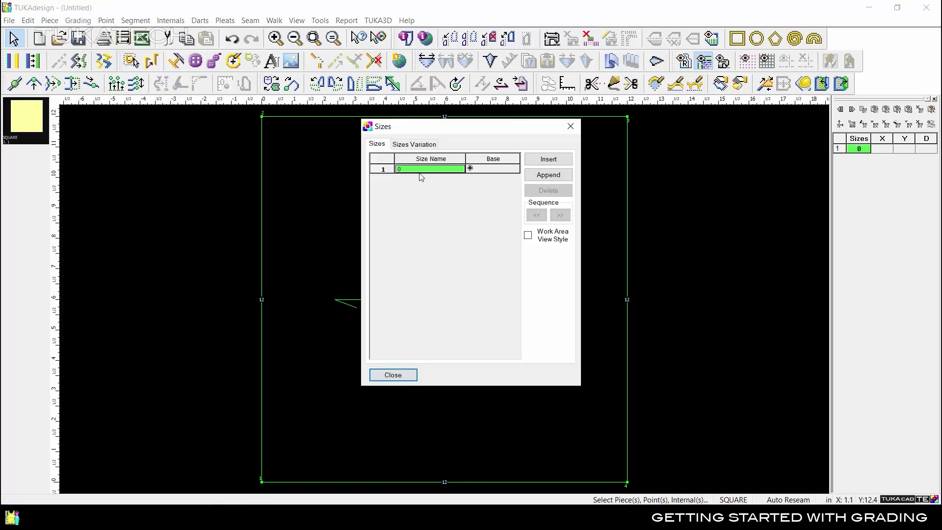
{"action": "type", "text": "L"}
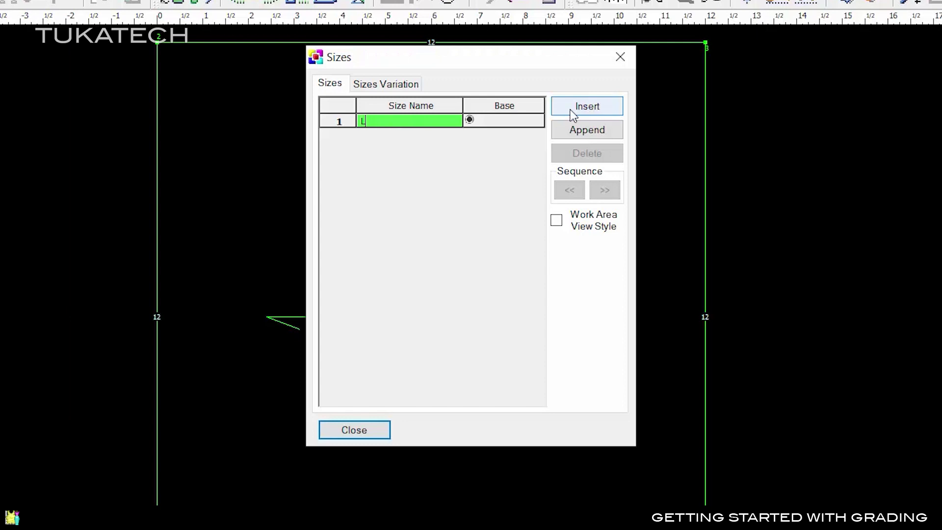
{"action": "left_click", "coordinate": [587, 107]}
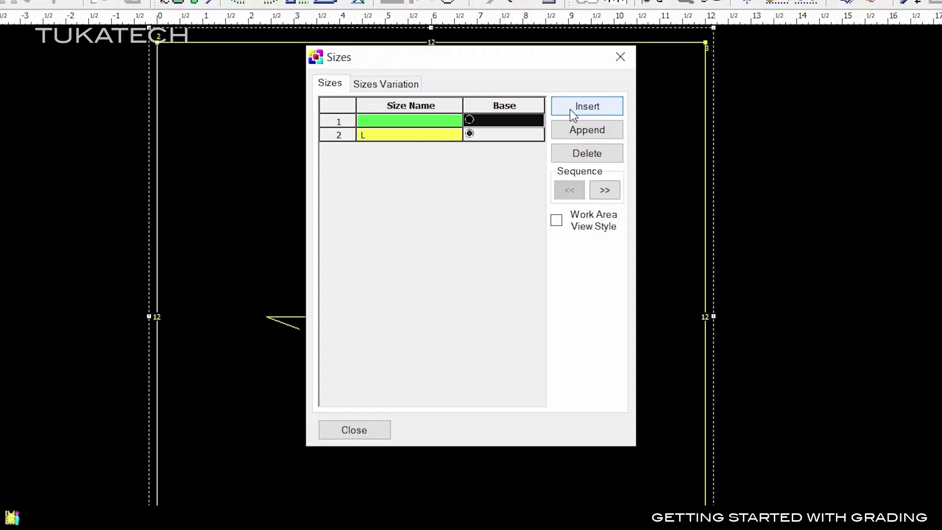
{"action": "type", "text": "M"}
{"action": "left_click", "coordinate": [571, 112]}
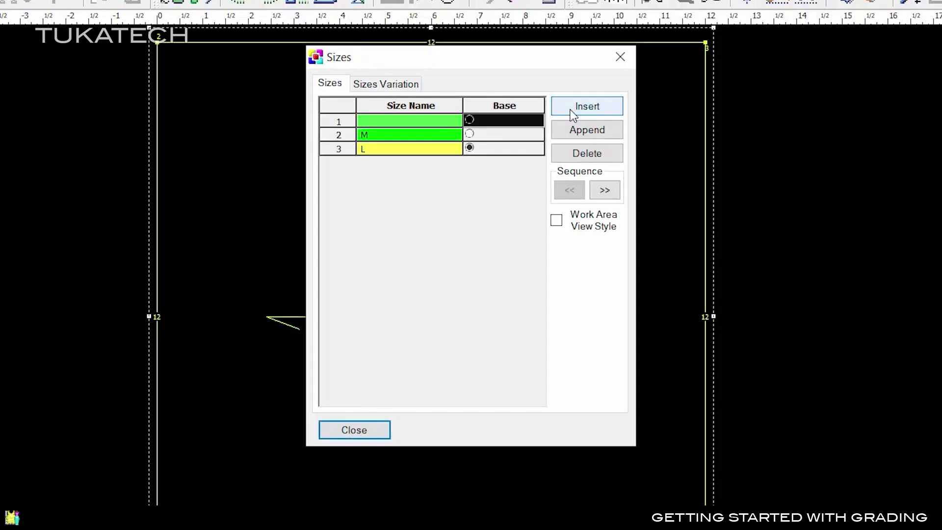
{"action": "type", "text": "S"}
Append sizes XL and 2XL after L and close the Sizes dialog.
{"action": "left_click", "coordinate": [567, 139]}
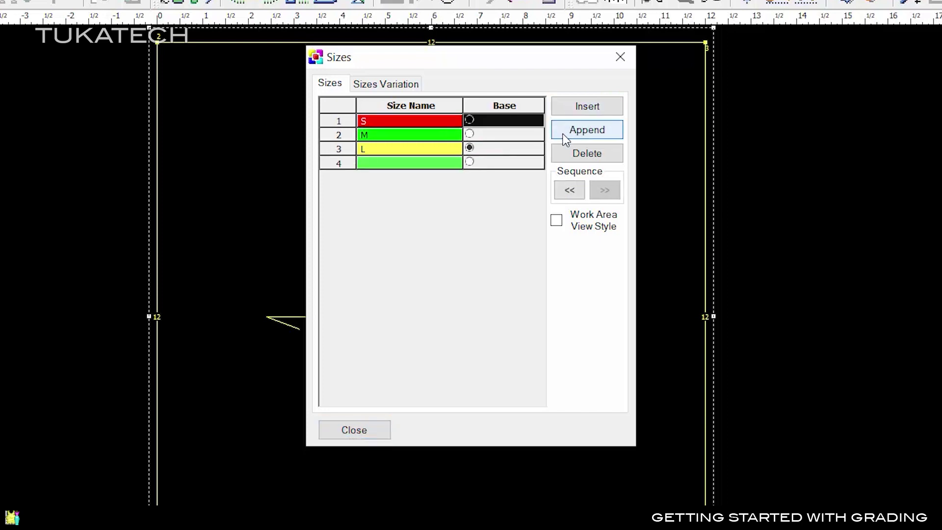
{"action": "type", "text": "XL"}
{"action": "left_click", "coordinate": [566, 140]}
{"action": "type", "text": "2XL"}
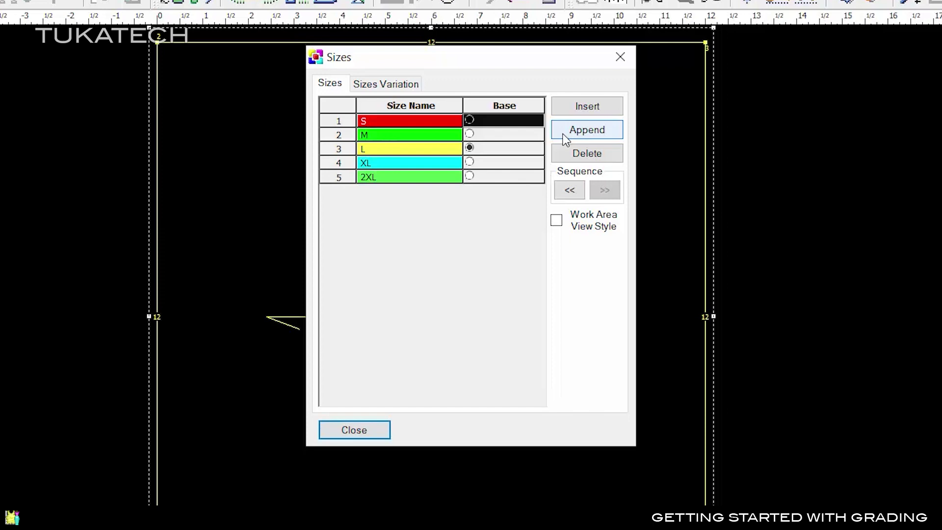
{"action": "left_click", "coordinate": [357, 425]}
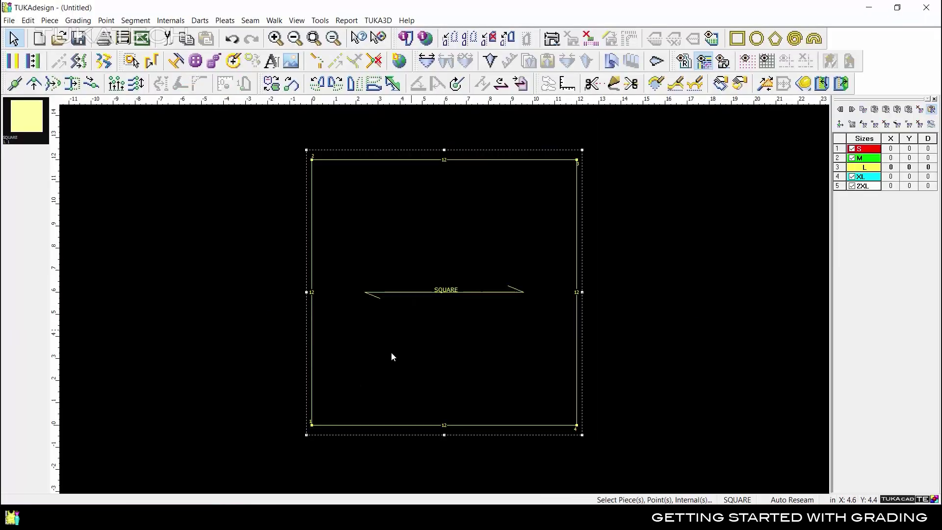
Select corner point 1 and grade size S by X 1, Y 1.
{"action": "left_click", "coordinate": [312, 424]}
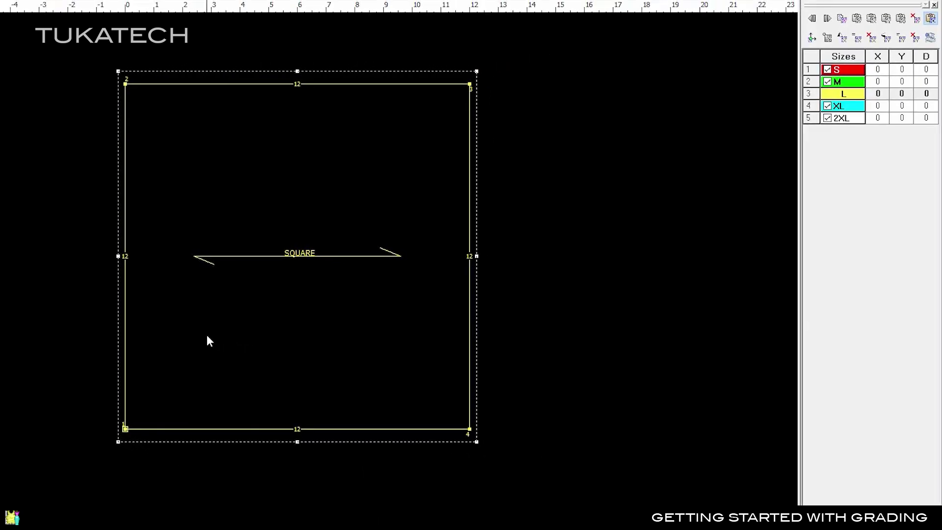
{"action": "left_click", "coordinate": [881, 70]}
{"action": "type", "text": "1"}
{"action": "left_click", "coordinate": [903, 70]}
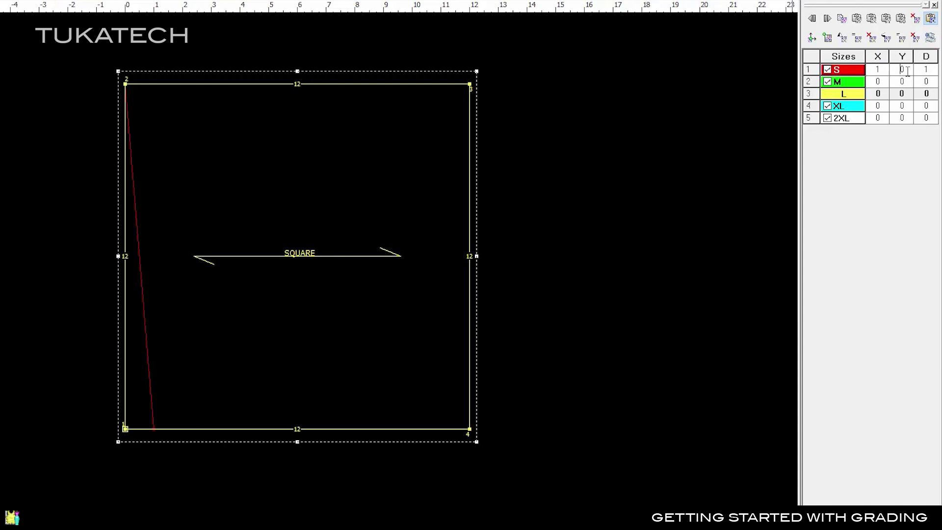
{"action": "type", "text": "1"}
{"action": "key", "text": "Tab"}
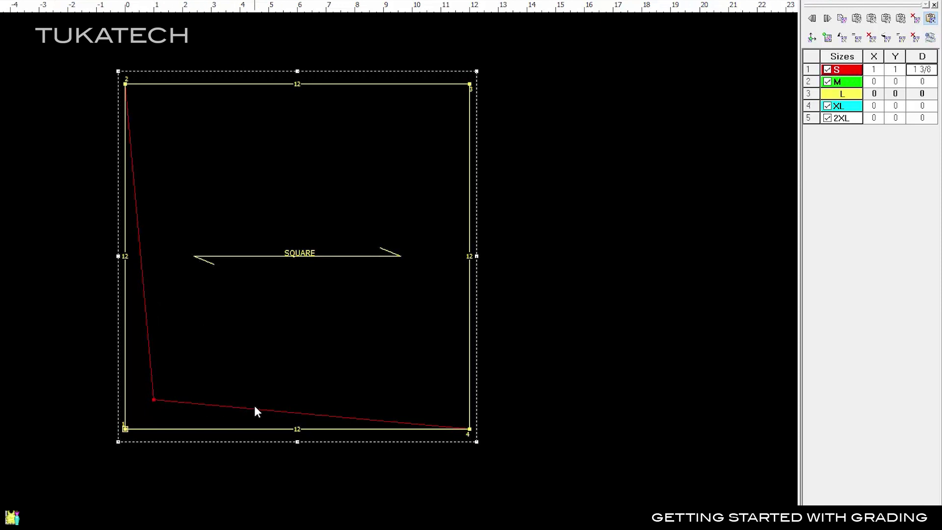
Grade size M at corner point 1 by X 1, Y 1.
{"action": "left_click", "coordinate": [874, 81]}
{"action": "type", "text": "1"}
{"action": "key", "text": "Tab"}
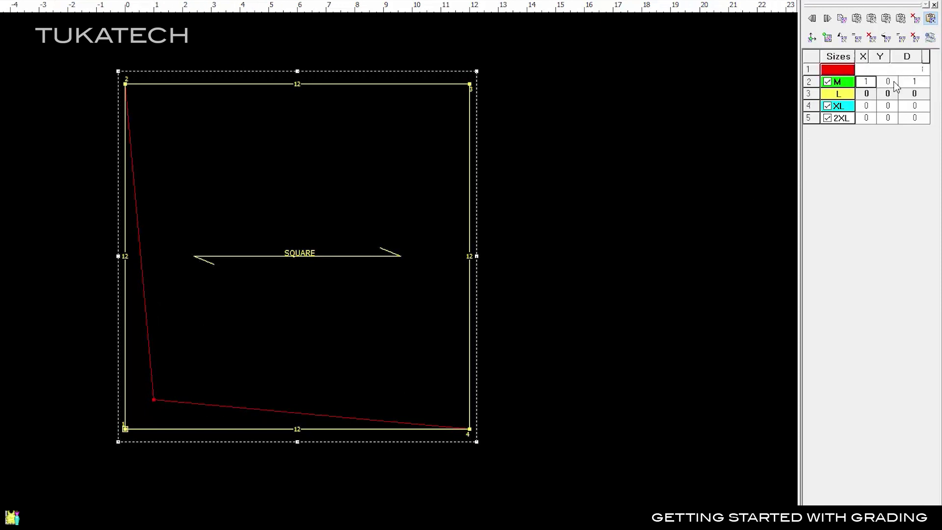
{"action": "left_click", "coordinate": [901, 83]}
{"action": "type", "text": "1"}
{"action": "key", "text": "Tab"}
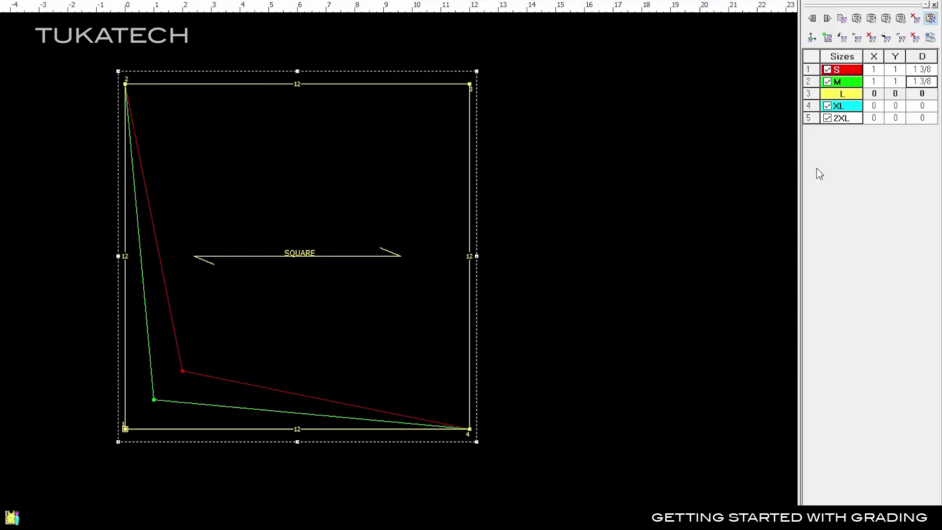
Grade sizes XL and 2XL at corner point 1 by X -1, Y -1.
{"action": "left_click", "coordinate": [866, 107]}
{"action": "type", "text": "-1"}
{"action": "key", "text": "Tab"}
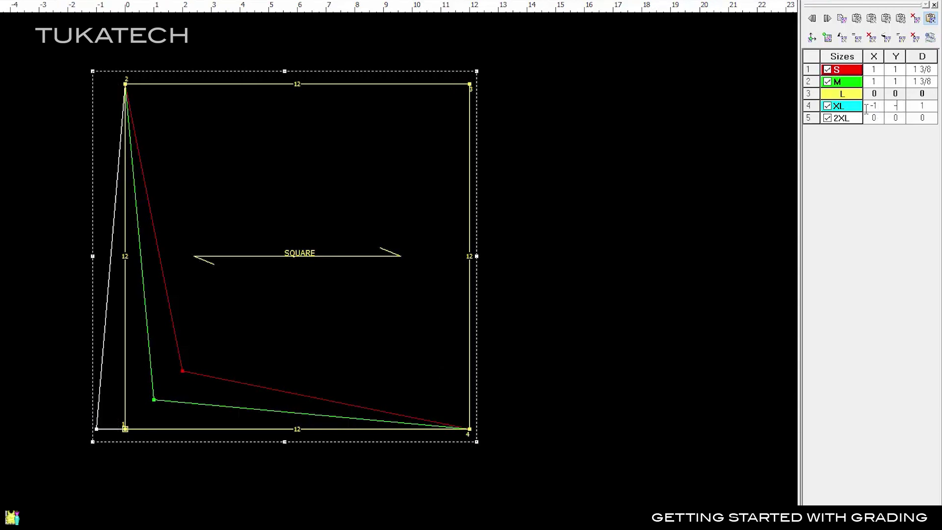
{"action": "type", "text": "-1"}
{"action": "key", "text": "Tab"}
{"action": "left_click", "coordinate": [873, 119]}
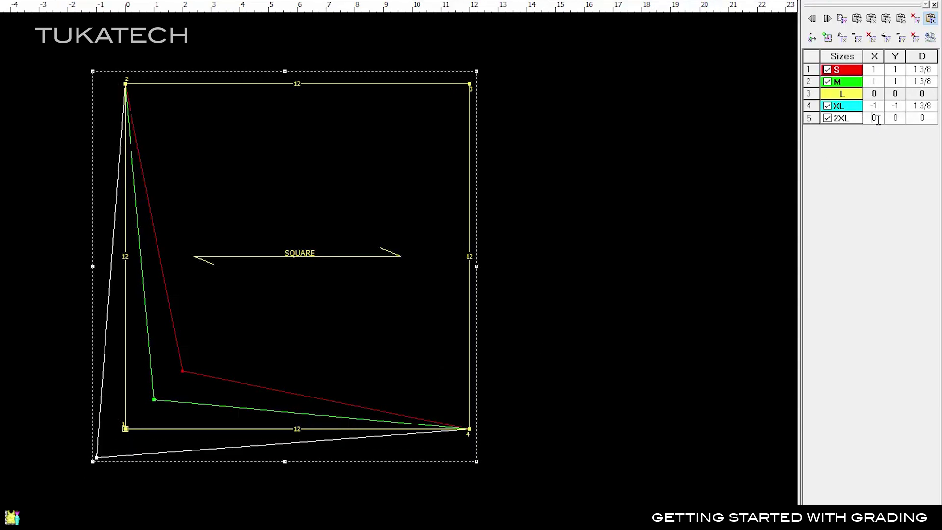
{"action": "type", "text": "-1"}
{"action": "key", "text": "Tab"}
{"action": "type", "text": "-1"}
{"action": "key", "text": "Tab"}
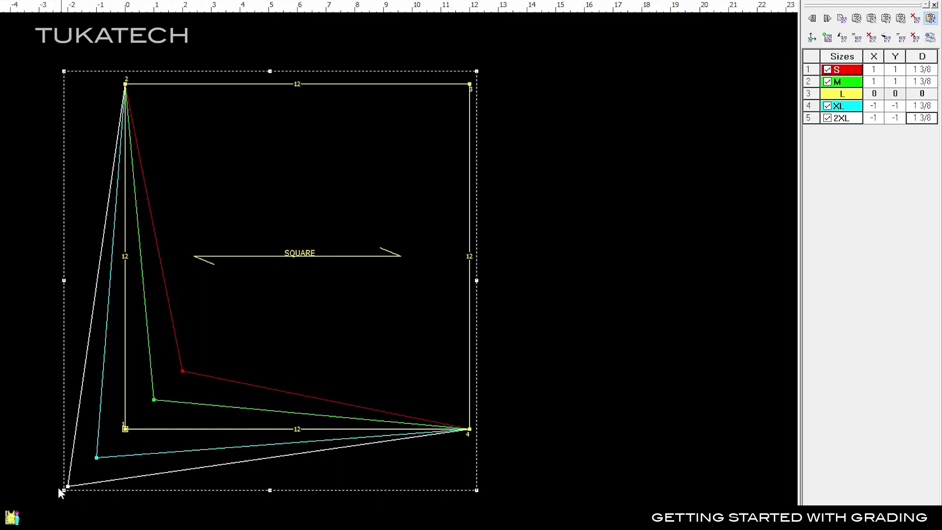
Paste corner 1's grading onto corner points 2 through 4.
{"action": "left_click", "coordinate": [122, 429]}
{"action": "left_click", "coordinate": [127, 83]}
{"action": "left_click", "coordinate": [467, 428]}
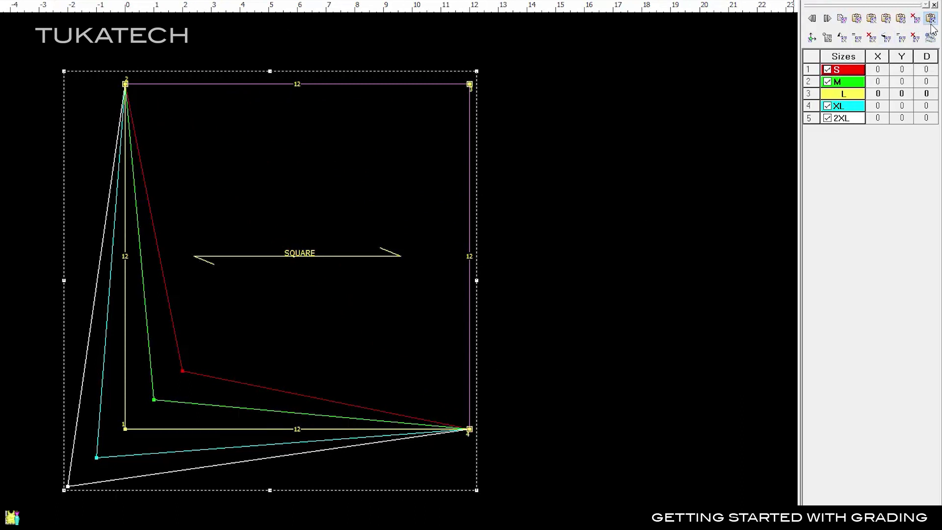
{"action": "left_click", "coordinate": [856, 20]}
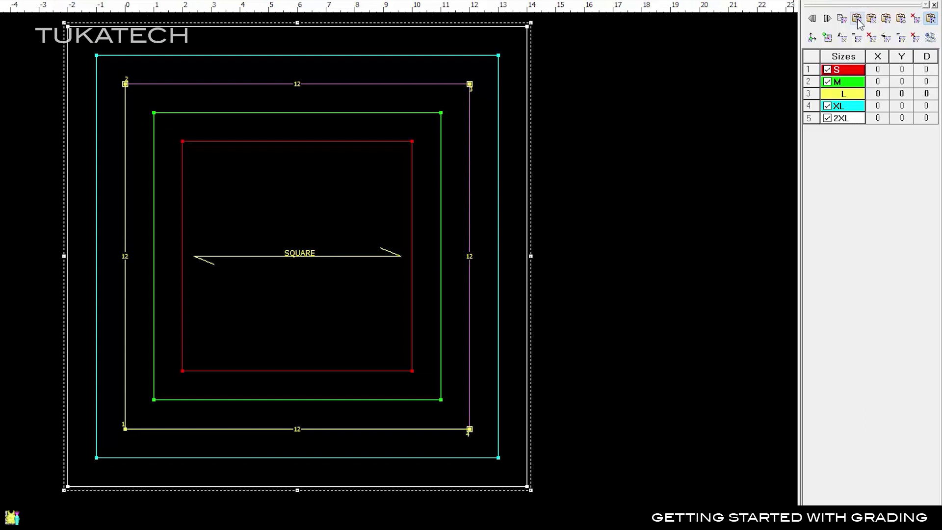
Inspect the grading of corners 2, 3, 4 and 1, then undo the paste.
{"action": "left_click", "coordinate": [344, 78]}
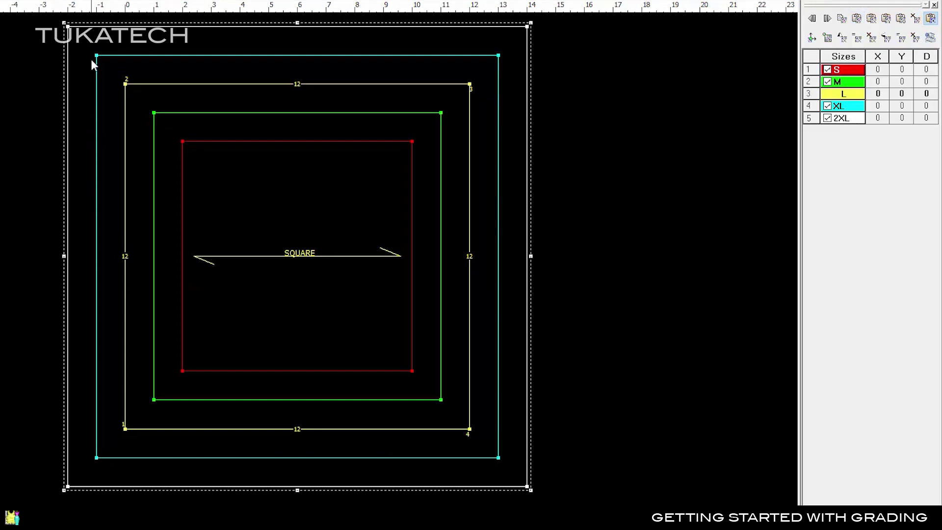
{"action": "left_click", "coordinate": [121, 90]}
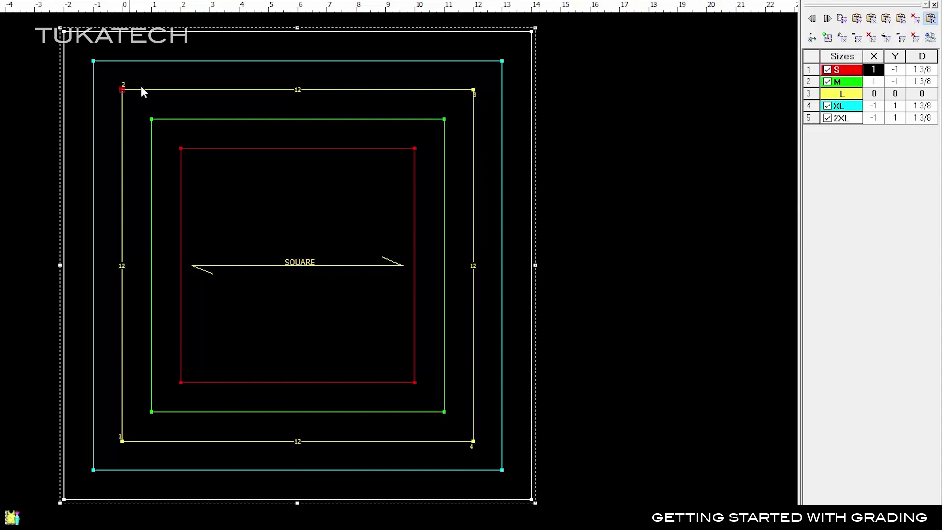
{"action": "left_click", "coordinate": [473, 89]}
{"action": "left_click", "coordinate": [473, 440]}
{"action": "left_click", "coordinate": [121, 441]}
{"action": "key", "text": "ctrl+z"}
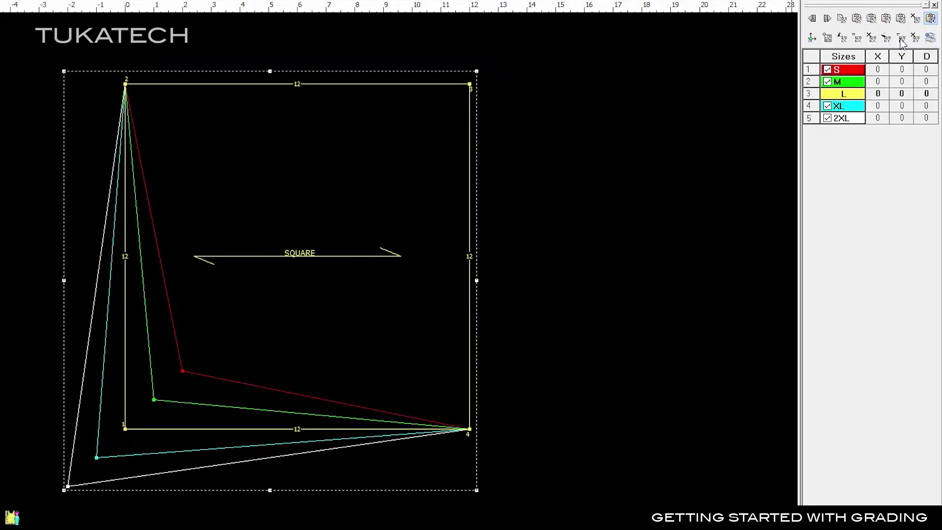
Copy corner 1's grading again and re-paste it onto points 2 through 4.
{"action": "left_click", "coordinate": [930, 18]}
{"action": "left_click", "coordinate": [125, 84]}
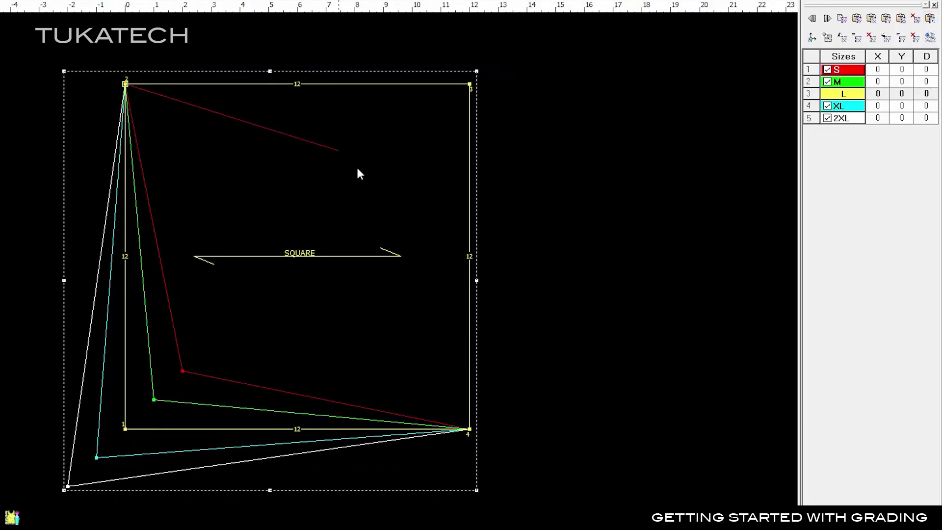
{"action": "left_click", "coordinate": [469, 429]}
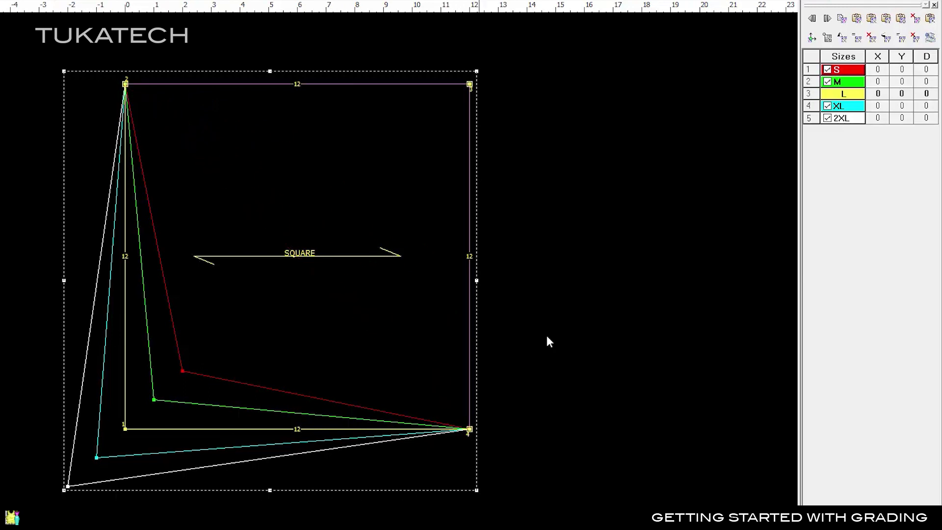
{"action": "left_click", "coordinate": [856, 20]}
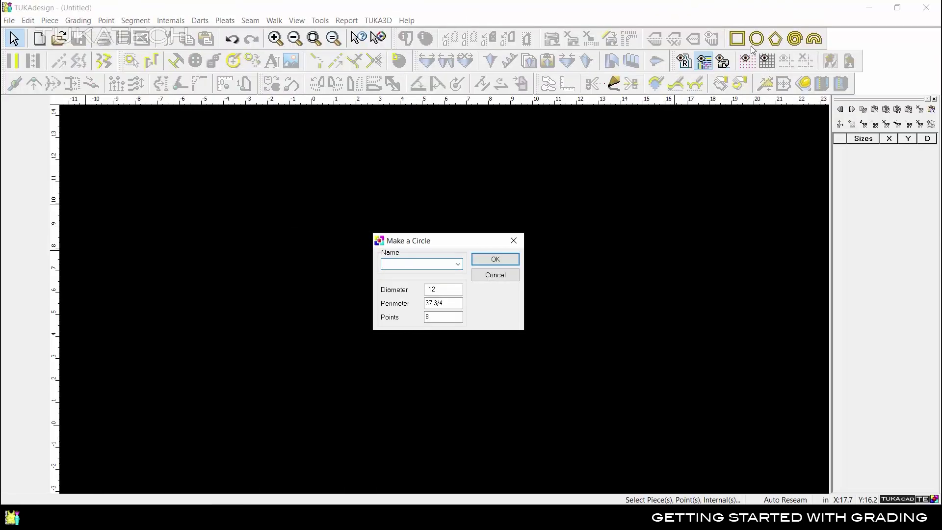
Create the 12-inch circle piece named CIRCLE and select its left point 5.
{"action": "type", "text": "CIRCLE"}
{"action": "left_click", "coordinate": [497, 260]}
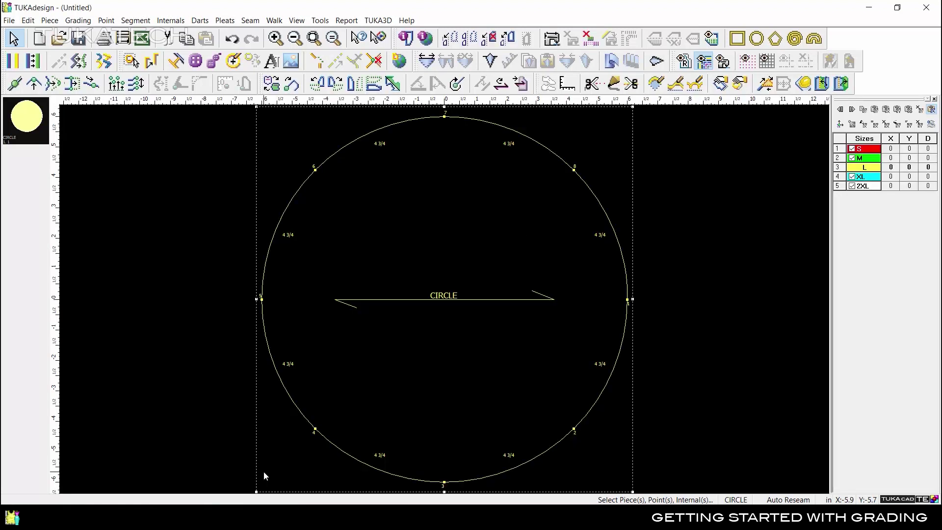
{"action": "left_click", "coordinate": [262, 304]}
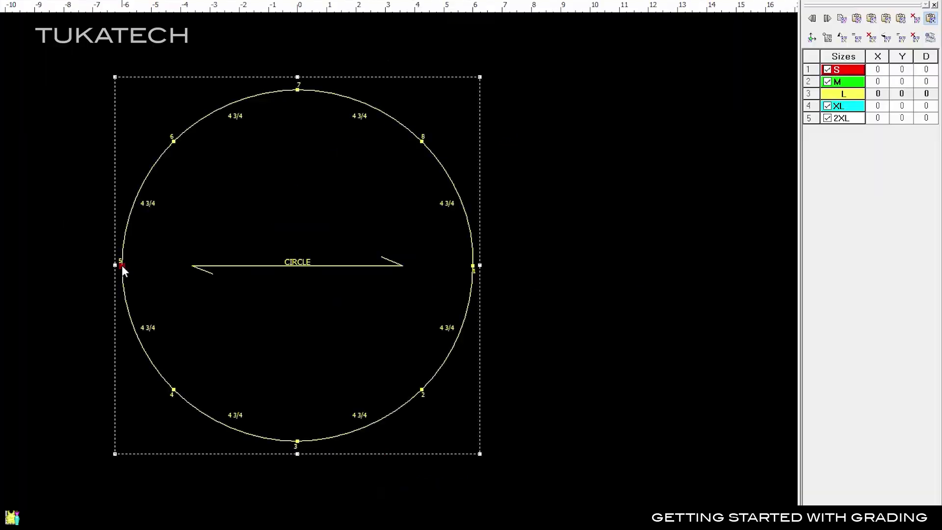
Grade point 5 horizontally: X 1 for S and M, X -1 for XL and 2XL.
{"action": "type", "text": "1"}
{"action": "key", "text": "Return"}
{"action": "type", "text": "1"}
{"action": "key", "text": "Return"}
{"action": "type", "text": "-1"}
{"action": "key", "text": "Return"}
{"action": "type", "text": "-1"}
{"action": "key", "text": "Return"}
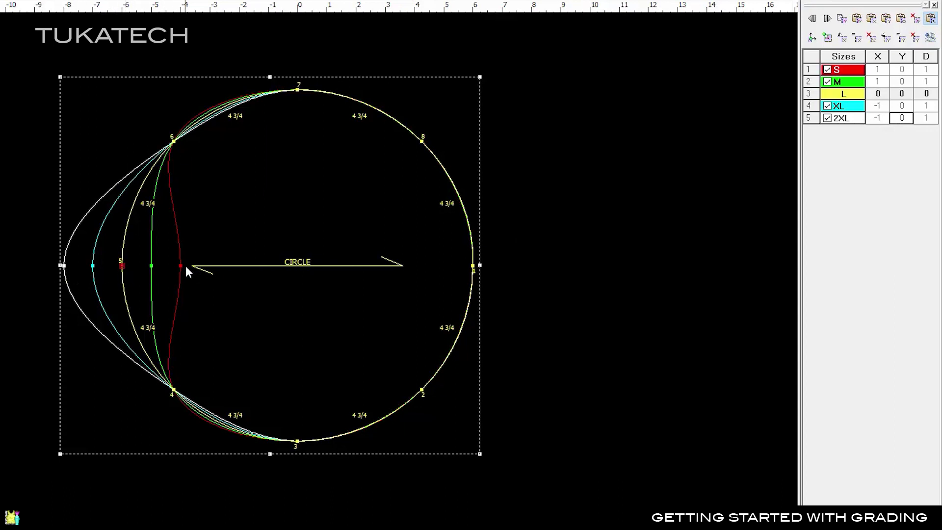
Copy point 5's grading and paste it around points 6 through 4.
{"action": "left_click", "coordinate": [123, 265]}
{"action": "left_click", "coordinate": [842, 19]}
{"action": "left_click", "coordinate": [175, 142]}
{"action": "left_click", "coordinate": [173, 391]}
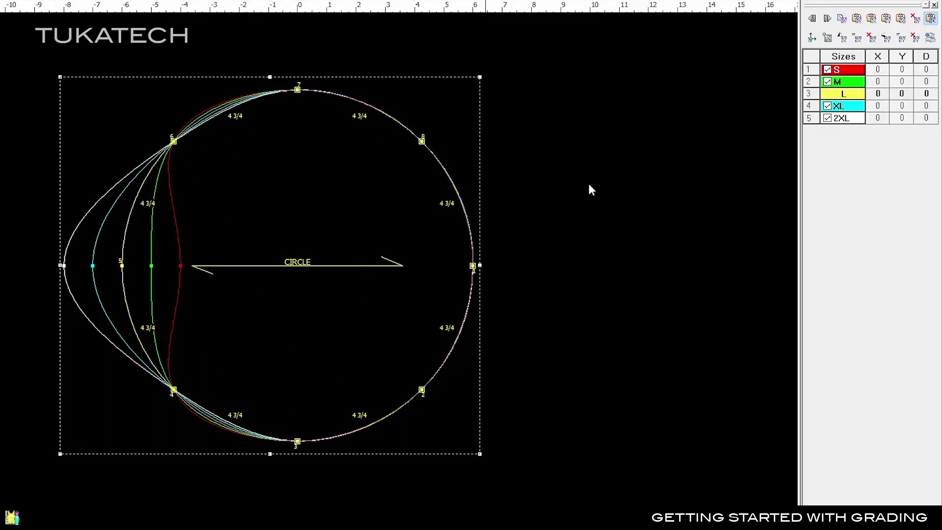
{"action": "left_click", "coordinate": [900, 19]}
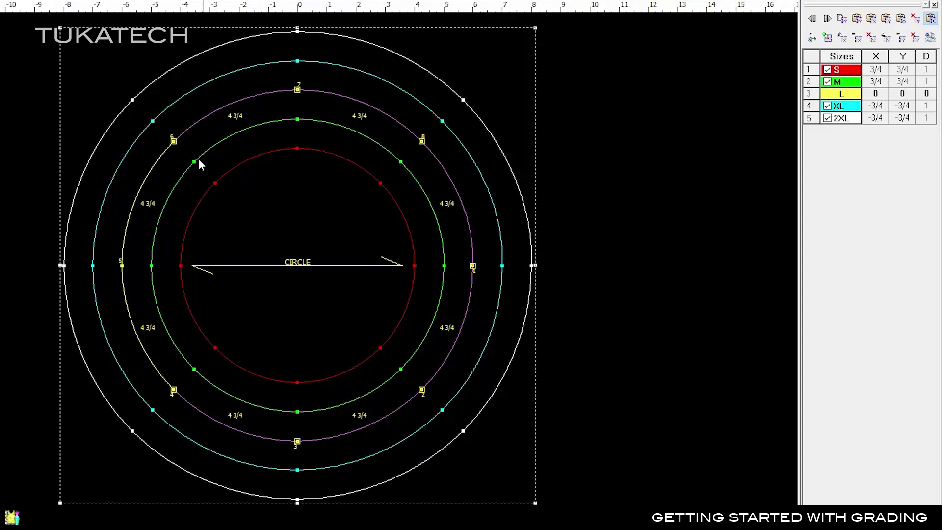
Inspect the grading of each circle point, from 6 around to 5.
{"action": "left_click", "coordinate": [173, 142]}
{"action": "left_click", "coordinate": [297, 89]}
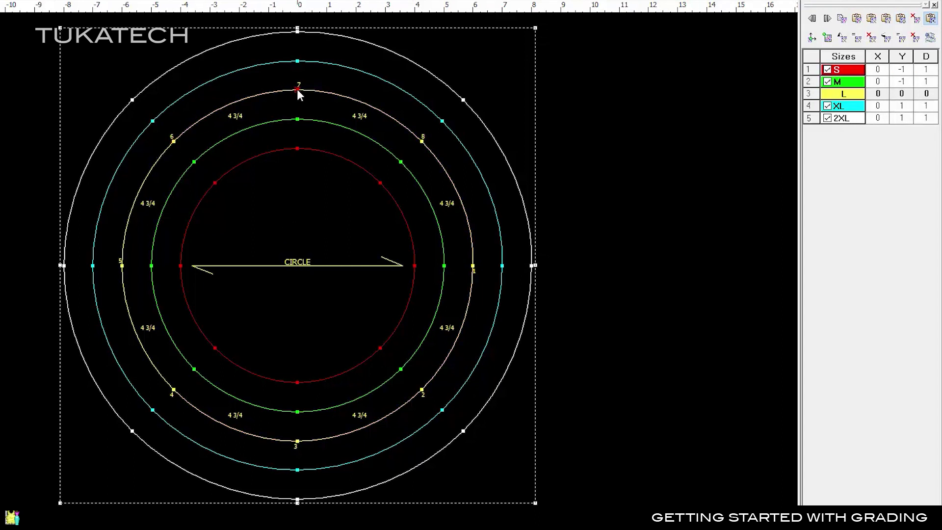
{"action": "left_click", "coordinate": [421, 142]}
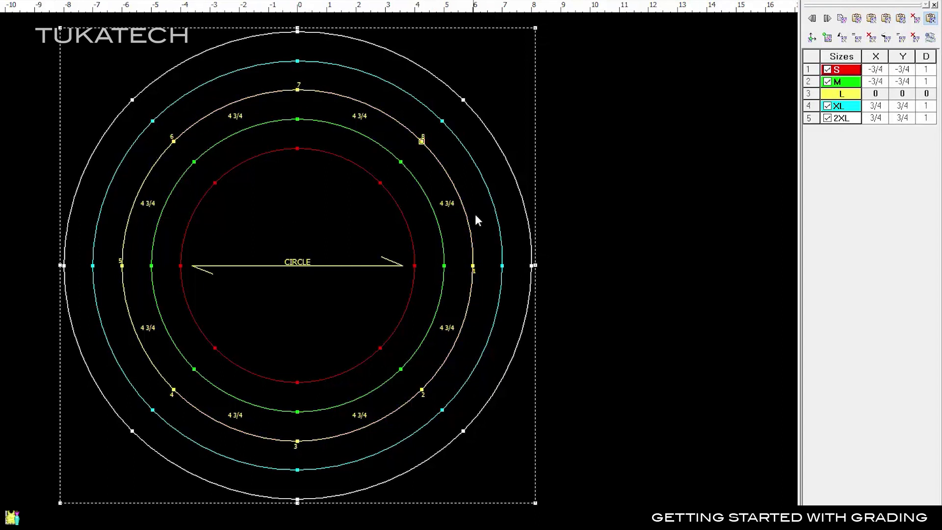
{"action": "left_click", "coordinate": [473, 266]}
{"action": "left_click", "coordinate": [421, 389]}
{"action": "left_click", "coordinate": [298, 441]}
{"action": "left_click", "coordinate": [173, 391]}
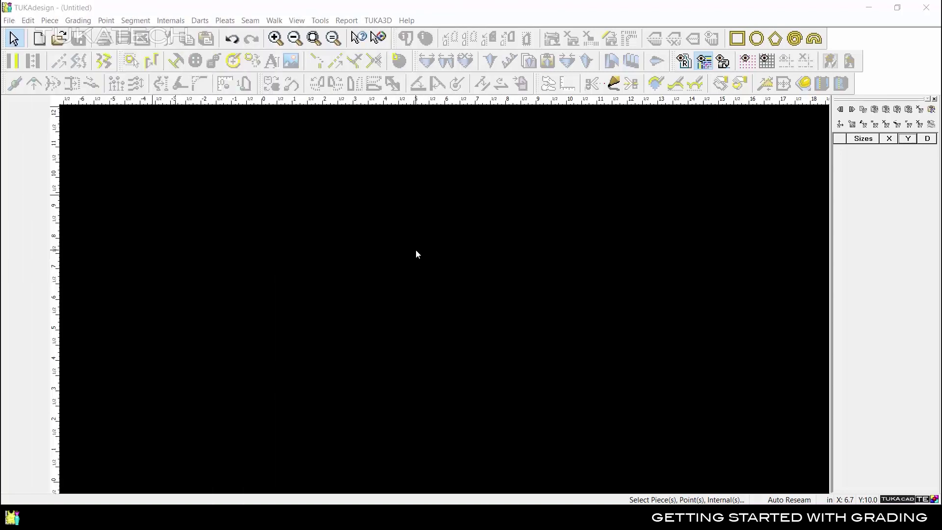
Create a five-point, 12-inch pentagon piece named POLYGON and select vertex 1.
{"action": "left_click", "coordinate": [776, 38]}
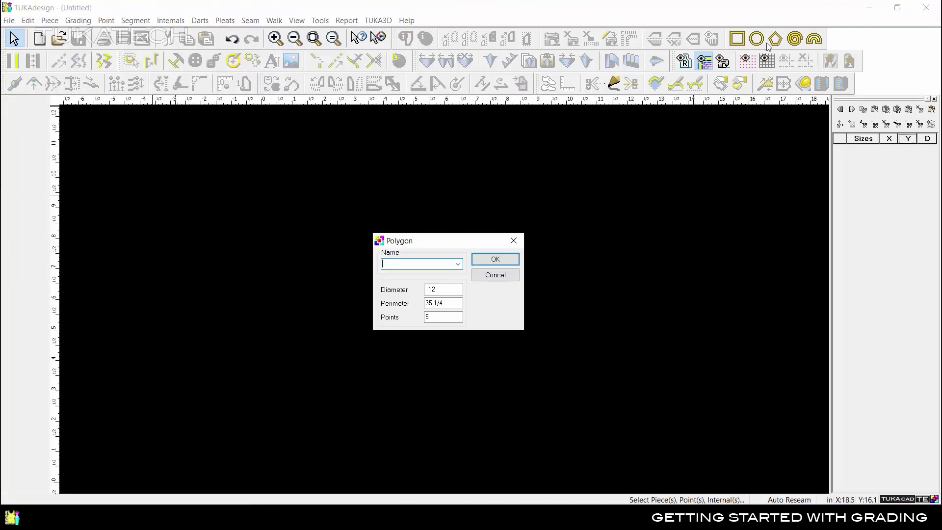
{"action": "type", "text": "POLYGON"}
{"action": "left_click", "coordinate": [496, 260]}
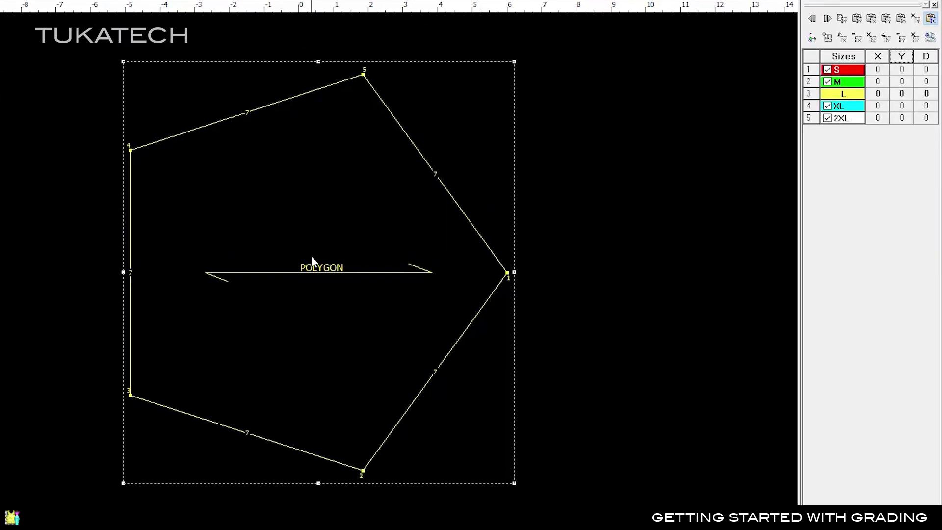
{"action": "left_click", "coordinate": [507, 273]}
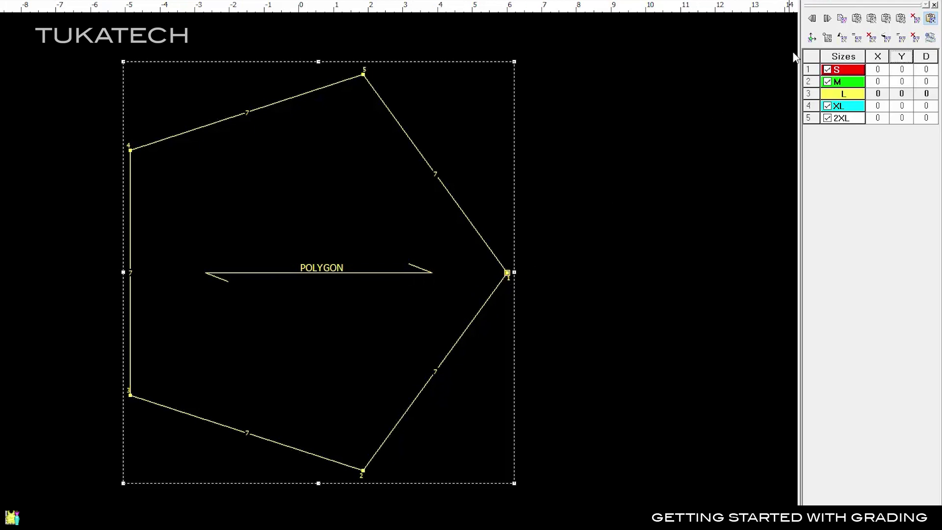
Set up directional grading on vertex 1, trying 12°, 0° and each adjacent edge direction.
{"action": "left_click", "coordinate": [812, 38]}
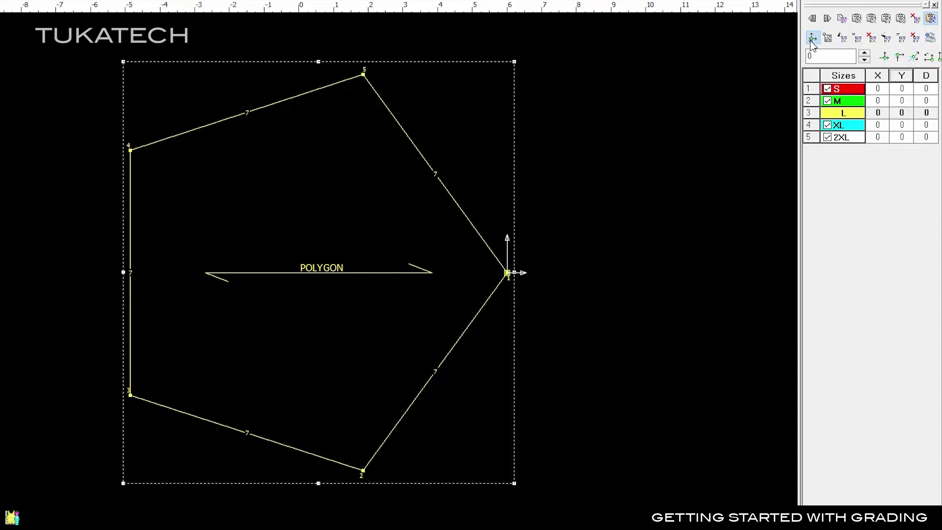
{"action": "left_click", "coordinate": [510, 269]}
{"action": "left_click", "coordinate": [864, 53]}
{"action": "left_click", "coordinate": [864, 60]}
{"action": "left_click", "coordinate": [898, 57]}
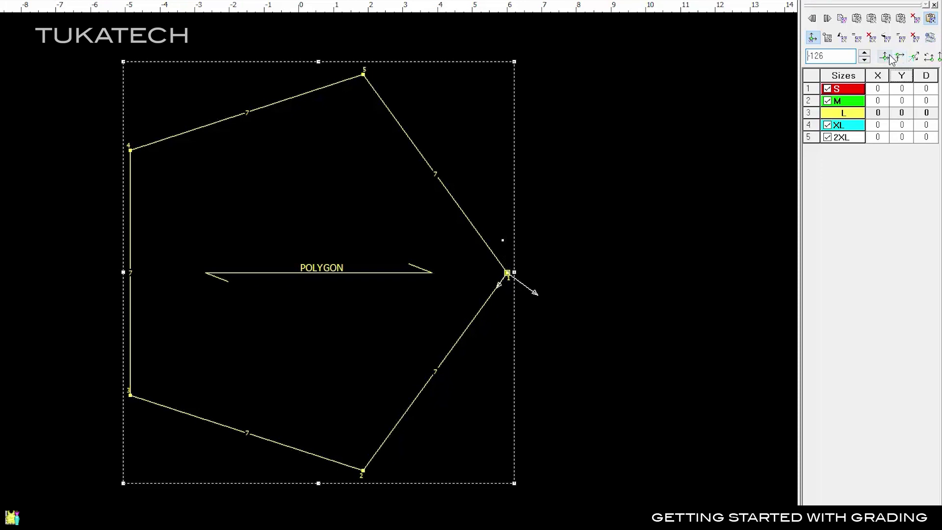
{"action": "left_click", "coordinate": [884, 57]}
Grade size S at -1, -1 and apply Equal All across the sizes.
{"action": "left_click", "coordinate": [877, 88]}
{"action": "type", "text": "-1"}
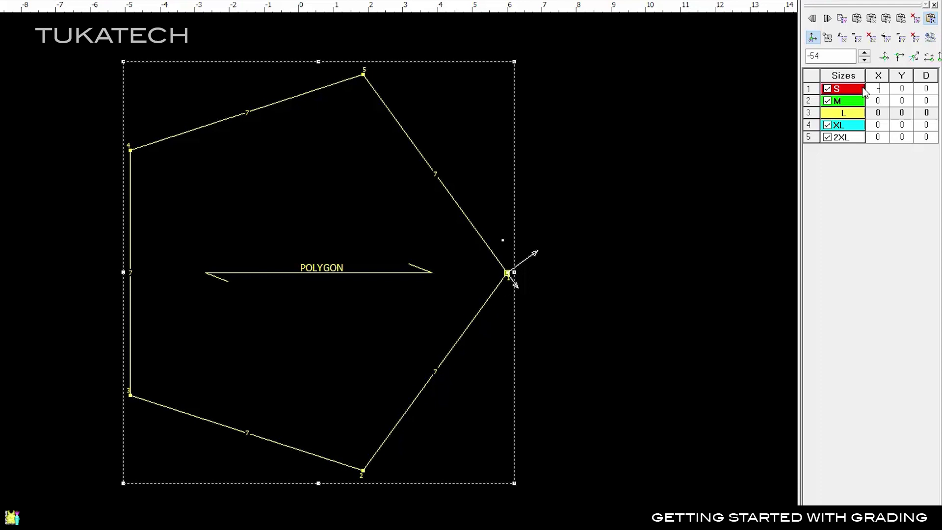
{"action": "key", "text": "Tab"}
{"action": "type", "text": "-1"}
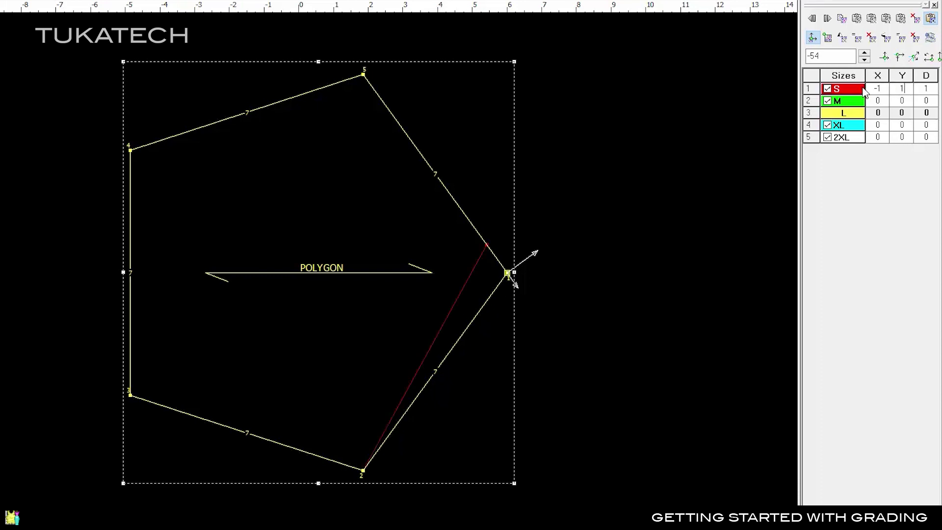
{"action": "key", "text": "Tab"}
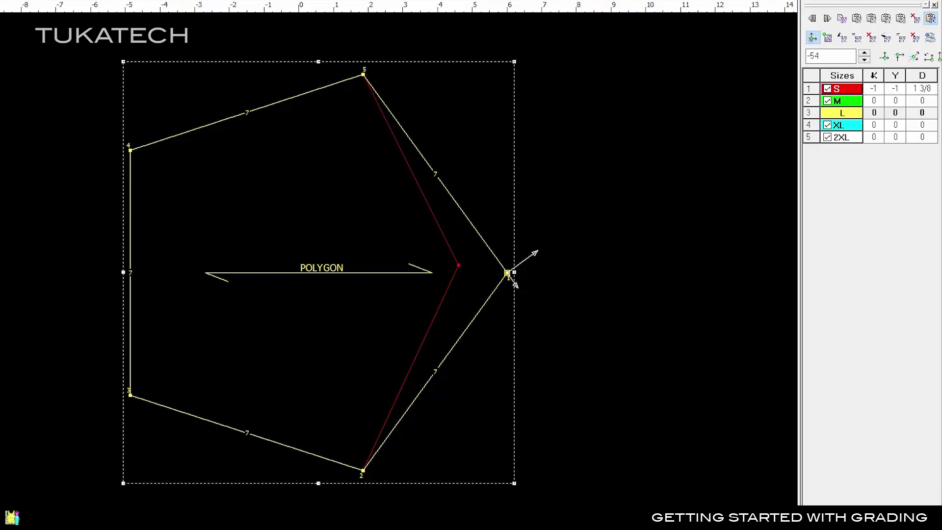
{"action": "right_click", "coordinate": [874, 76]}
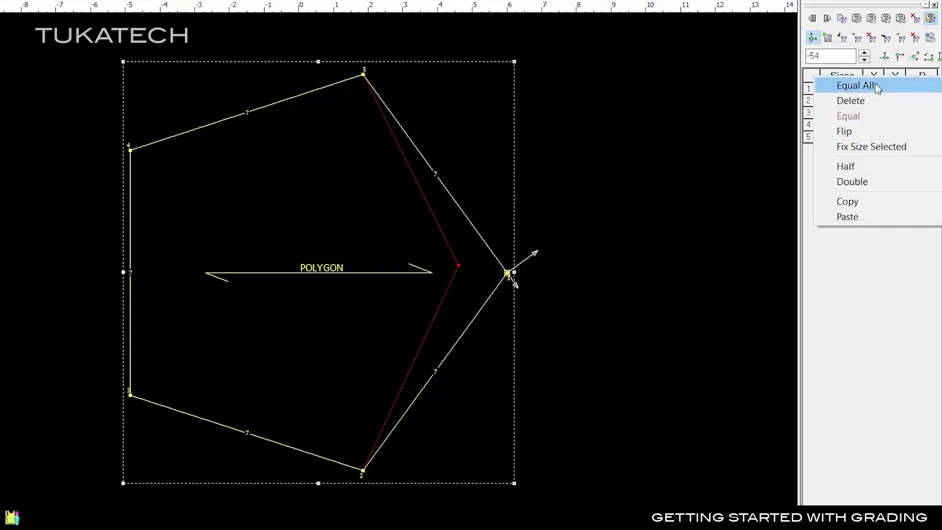
{"action": "left_click", "coordinate": [856, 86]}
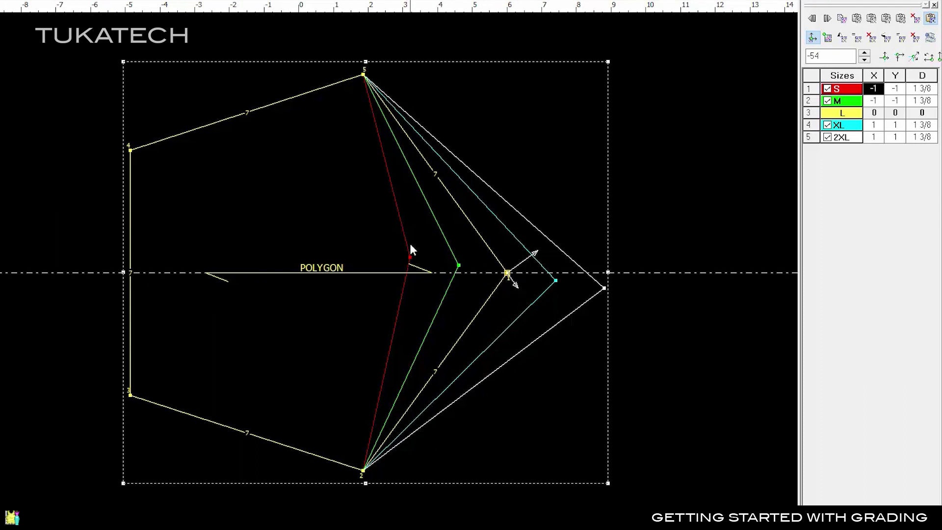
Grade pentagon point 3 by 0.5 in X and Y for size S, apply Equal All, and copy the grading.
{"action": "left_click", "coordinate": [131, 395]}
{"action": "left_click", "coordinate": [868, 71]}
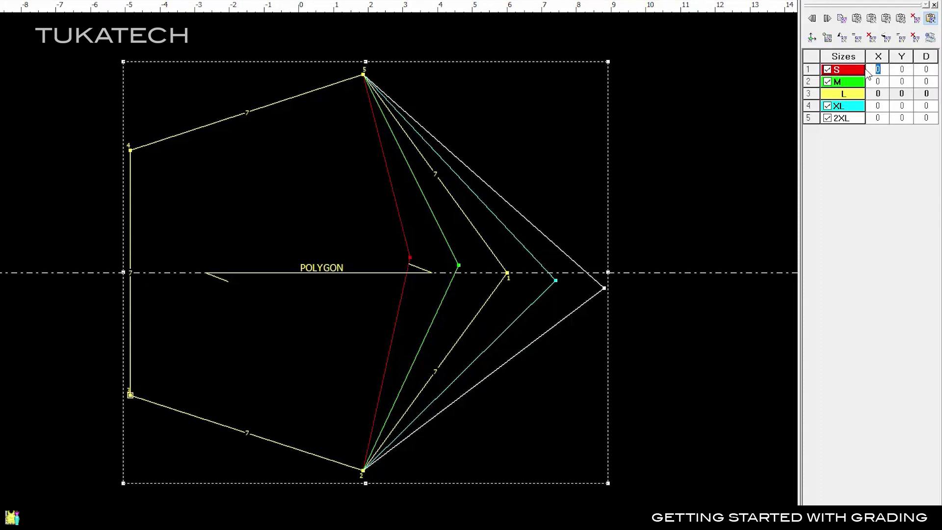
{"action": "type", "text": "0.5"}
{"action": "key", "text": "Tab"}
{"action": "type", "text": "0.5"}
{"action": "key", "text": "Tab"}
{"action": "right_click", "coordinate": [878, 68]}
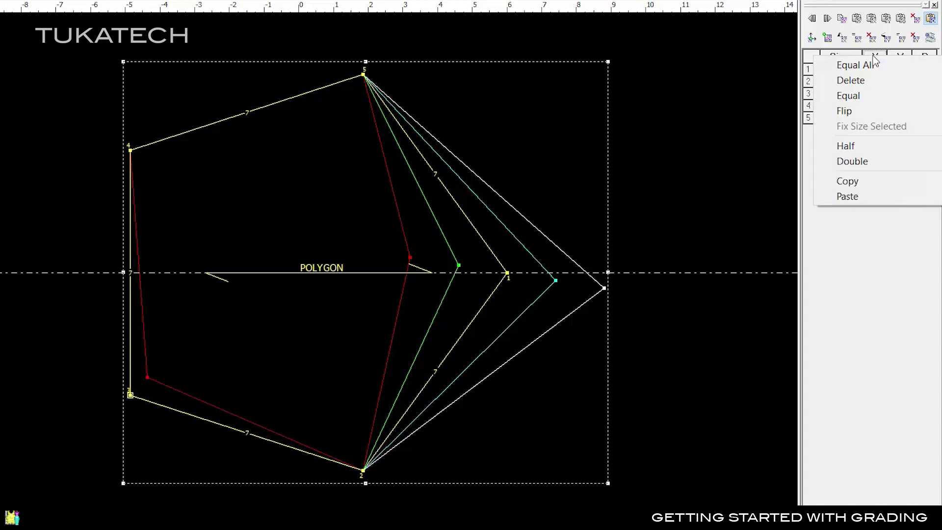
{"action": "left_click", "coordinate": [878, 67]}
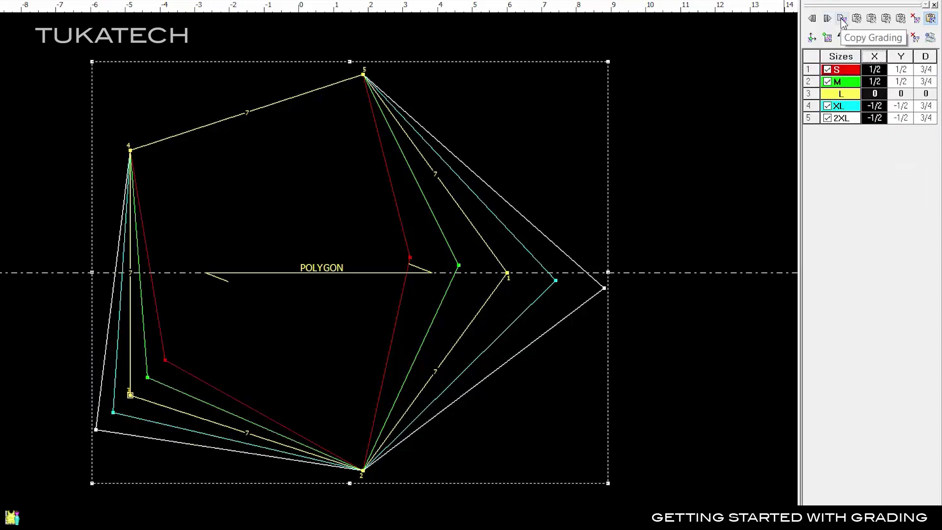
{"action": "left_click", "coordinate": [886, 19]}
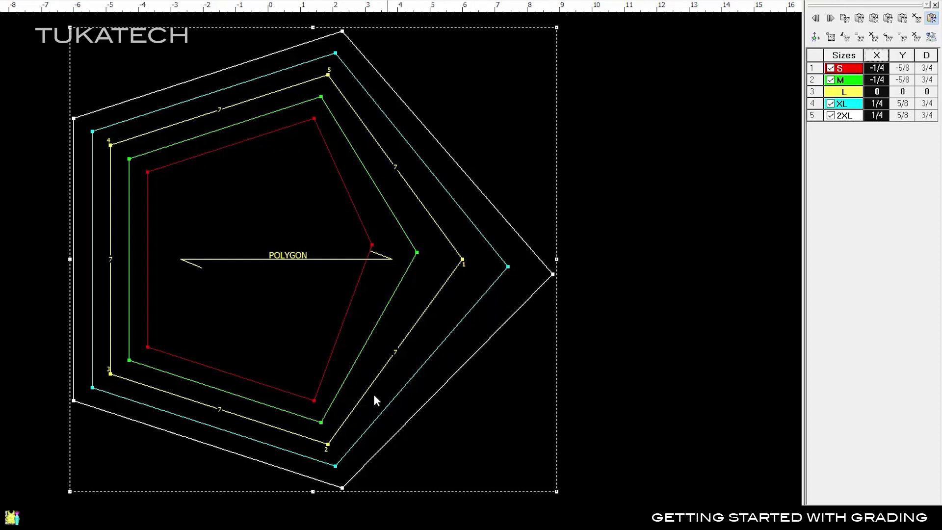
Change pentagon point 2's distance grade to 1 for both XL and 2XL.
{"action": "left_click", "coordinate": [328, 444]}
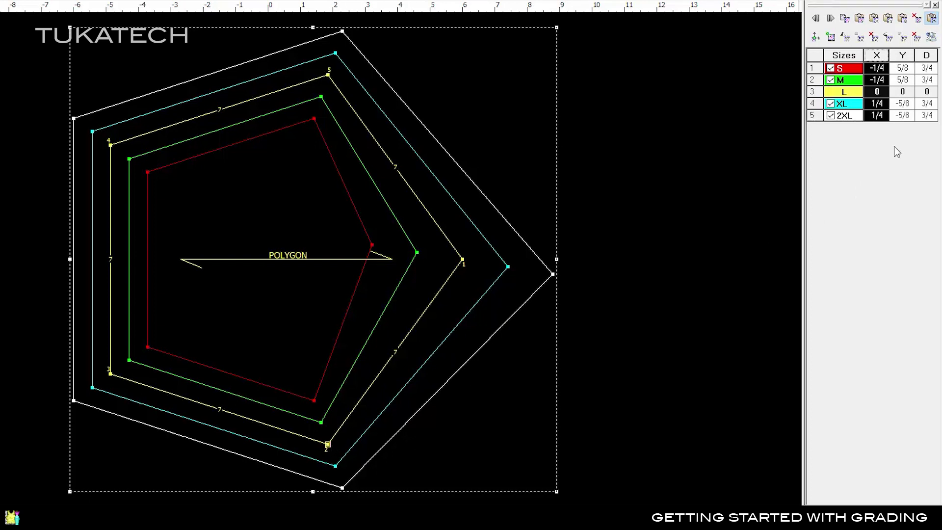
{"action": "left_click", "coordinate": [925, 105]}
{"action": "left_click", "coordinate": [926, 105]}
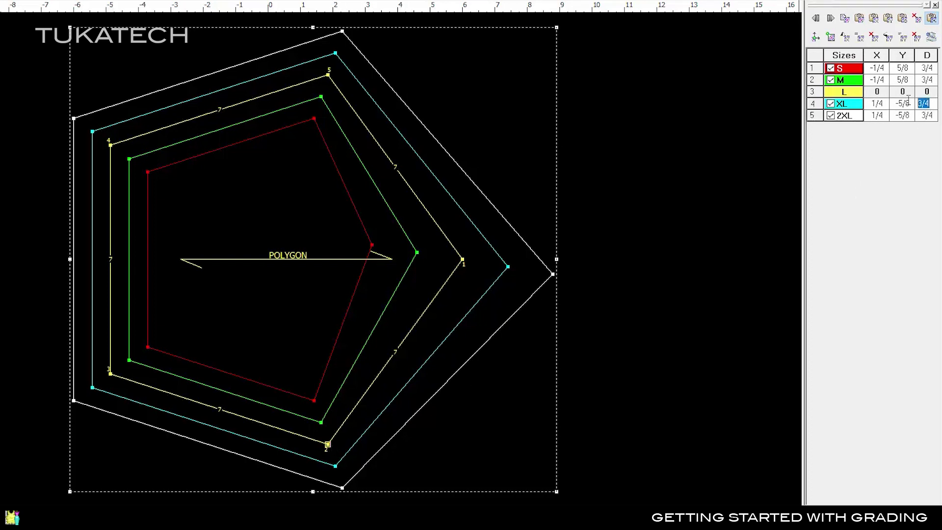
{"action": "type", "text": "1"}
{"action": "key", "text": "Return"}
{"action": "left_click", "coordinate": [926, 115]}
{"action": "type", "text": "1"}
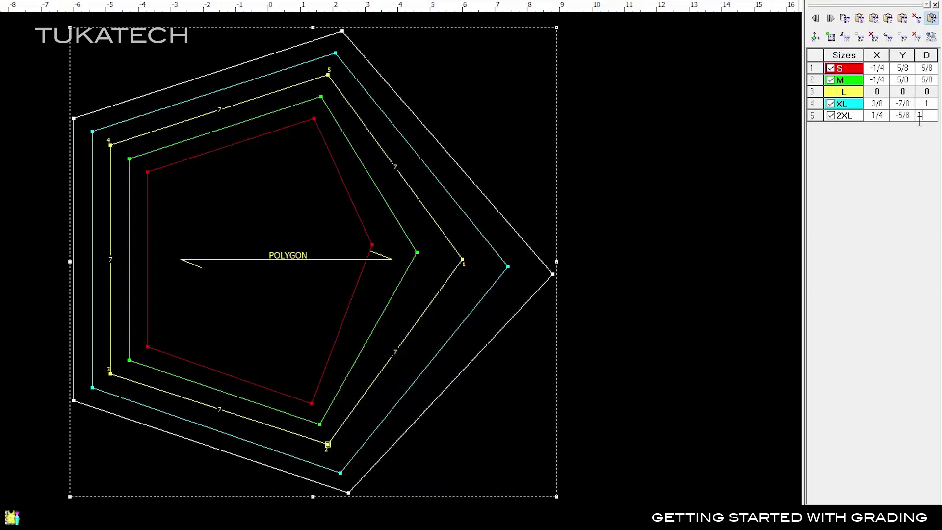
{"action": "key", "text": "Return"}
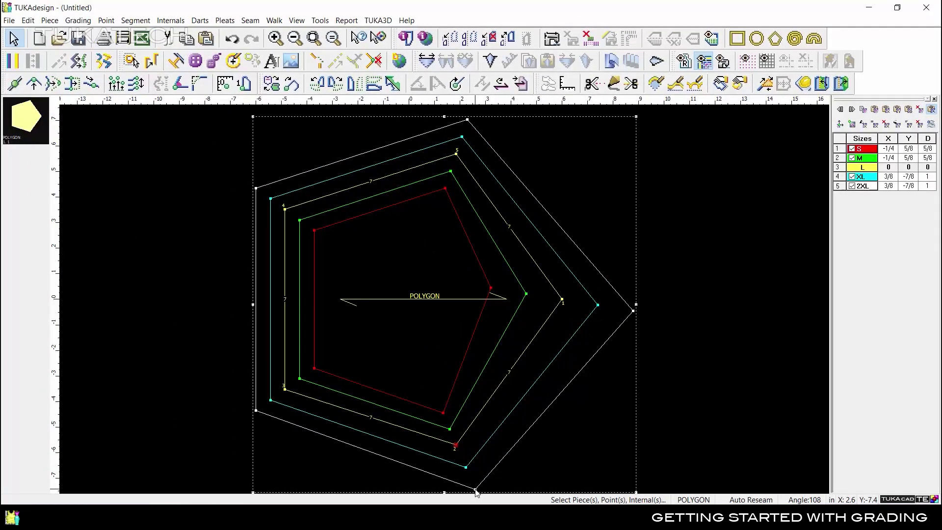
With Grading Manually by Edit Tool and Move Point, drag point 5 for S, XL and M, confirming each move.
{"action": "left_click", "coordinate": [320, 20]}
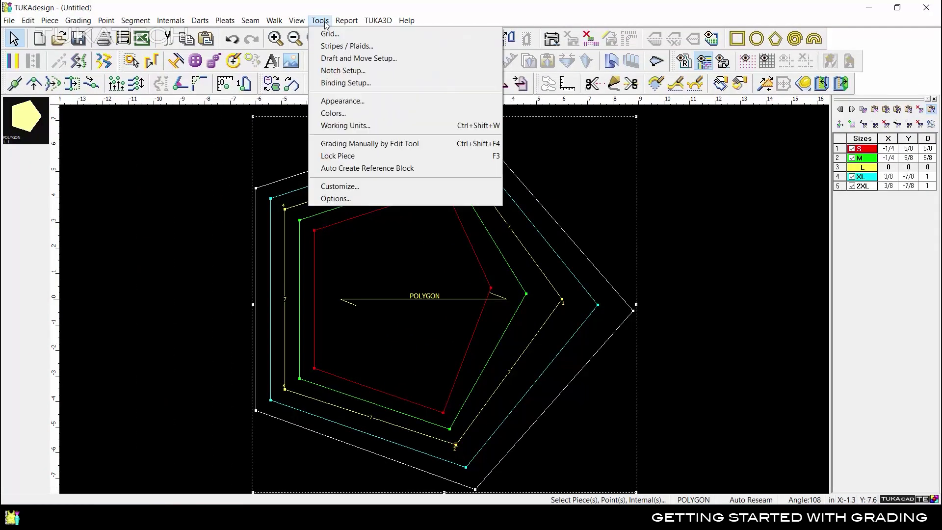
{"action": "left_click", "coordinate": [438, 147]}
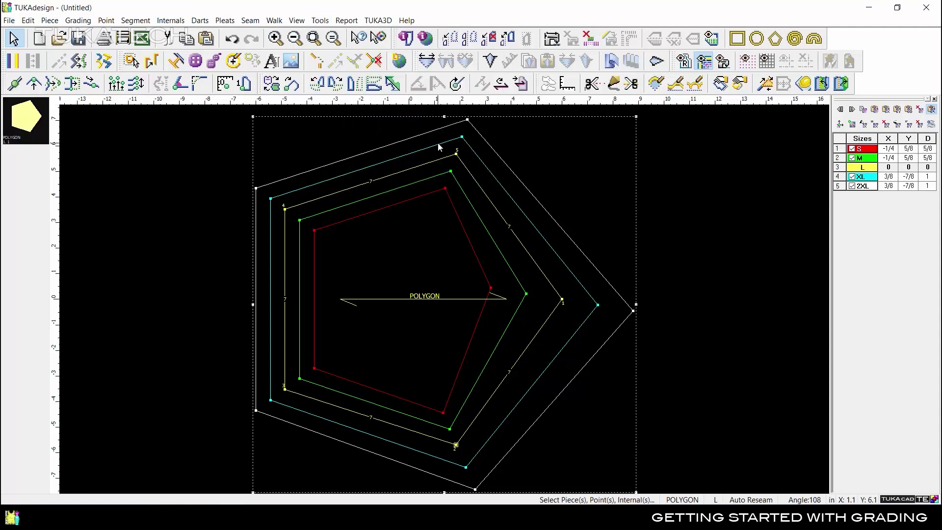
{"action": "left_click", "coordinate": [34, 84]}
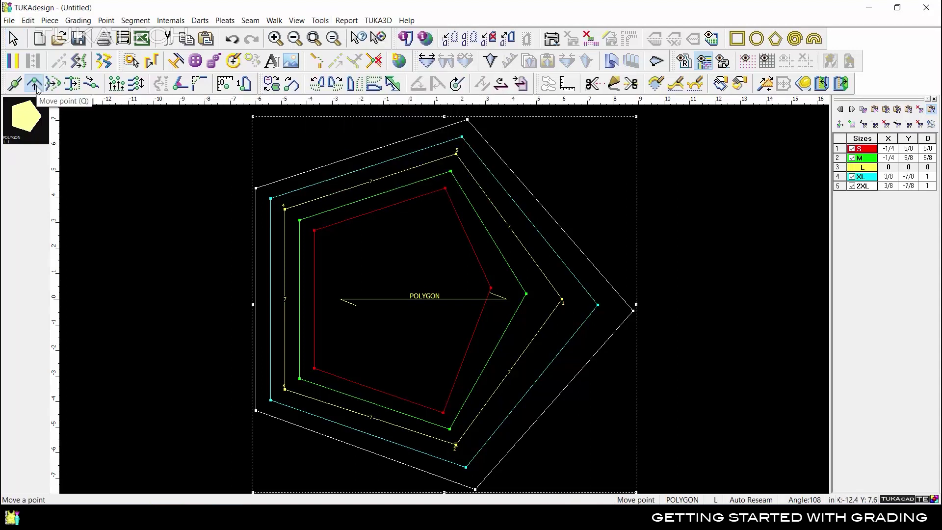
{"action": "left_click_drag", "start_coordinate": [445, 188], "coordinate": [441, 198]}
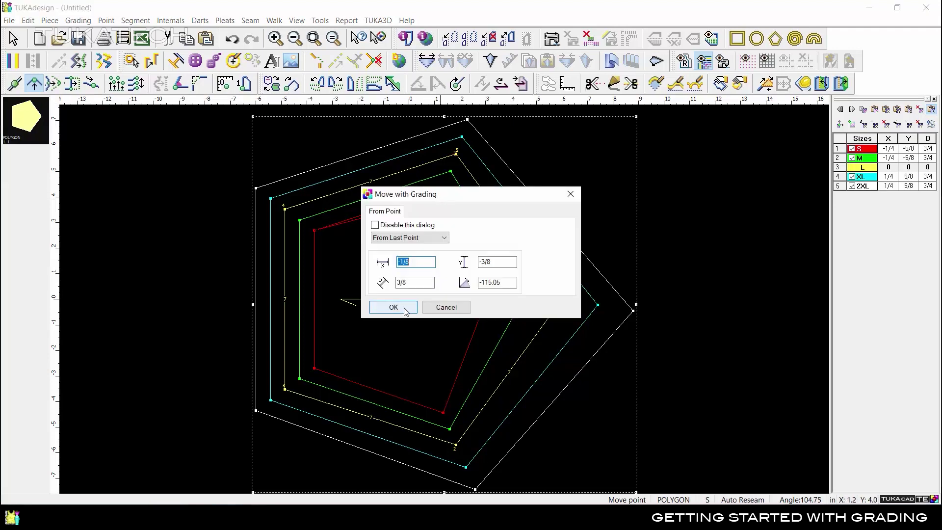
{"action": "left_click", "coordinate": [403, 307]}
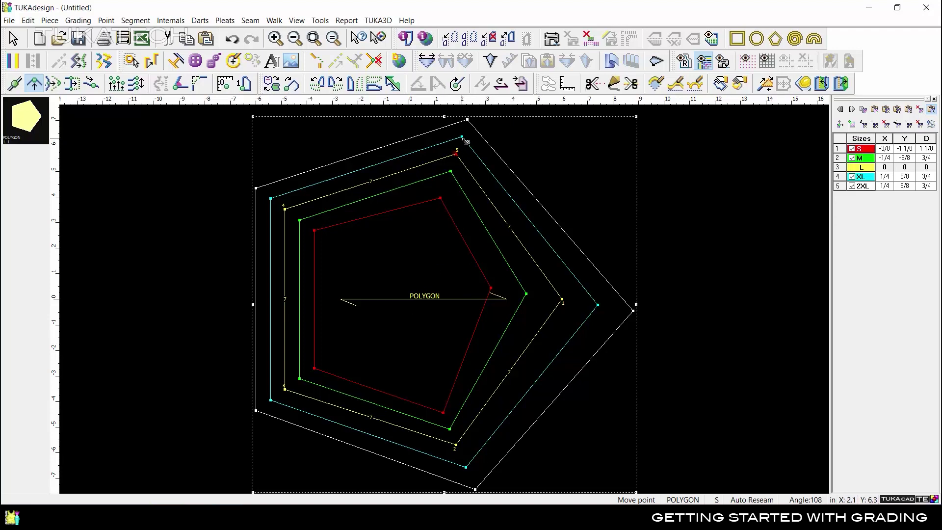
{"action": "left_click_drag", "start_coordinate": [462, 137], "coordinate": [469, 132]}
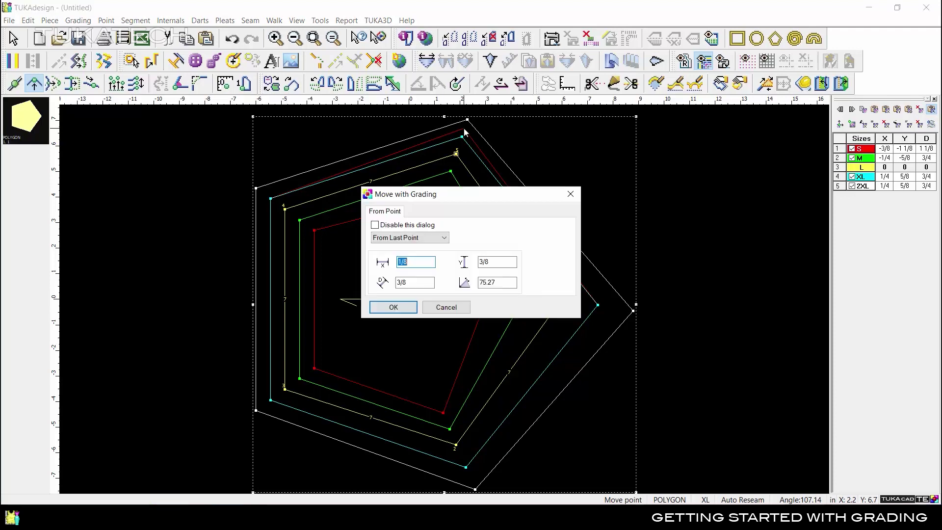
{"action": "left_click", "coordinate": [398, 308]}
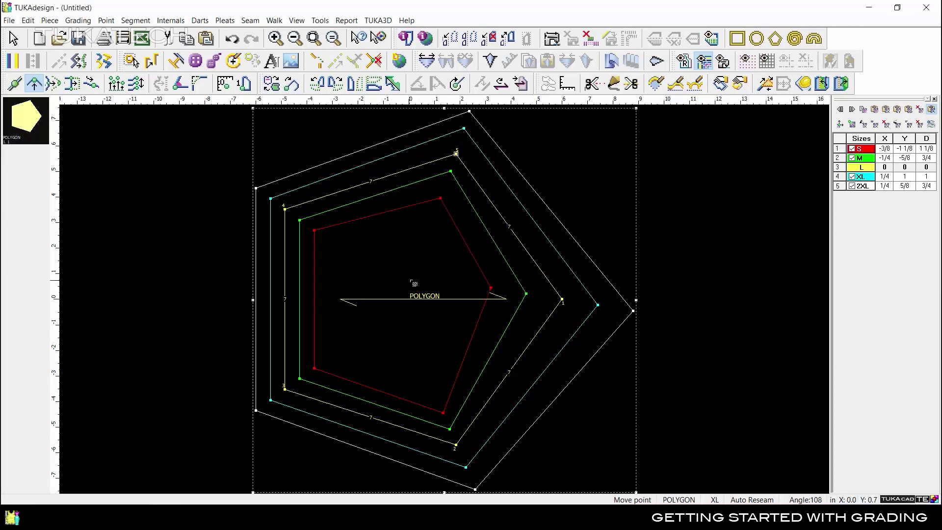
{"action": "left_click_drag", "start_coordinate": [455, 176], "coordinate": [452, 185]}
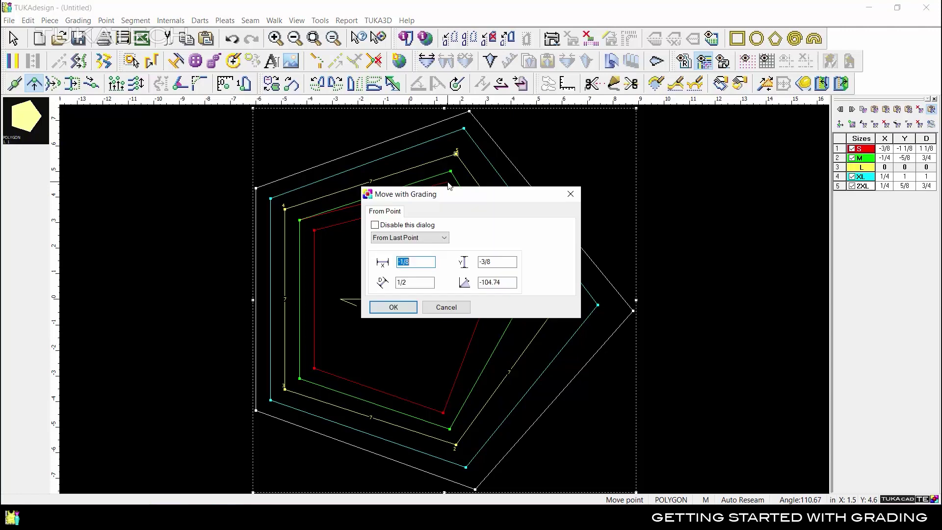
{"action": "left_click", "coordinate": [407, 307]}
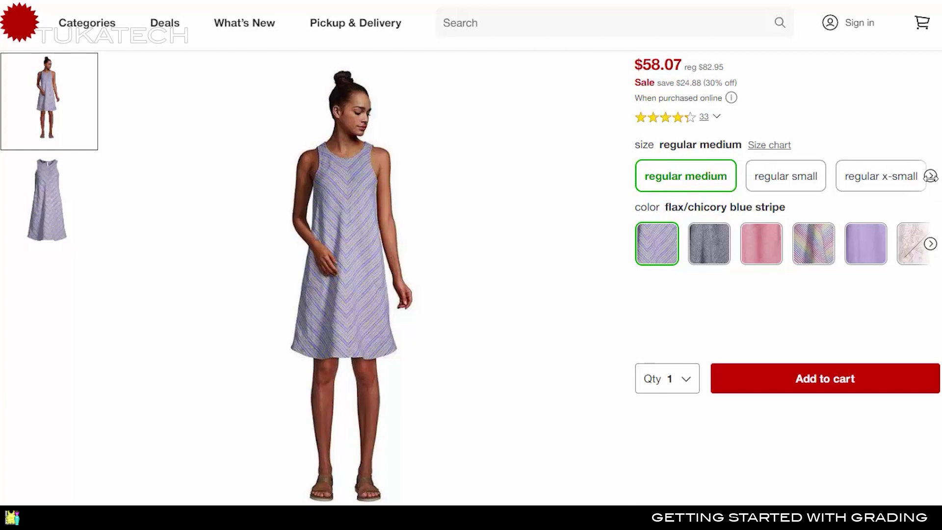
Advance the size carousel three times, then select petite medium followed by plus 1x.
{"action": "left_click", "coordinate": [930, 176]}
{"action": "left_click", "coordinate": [930, 176]}
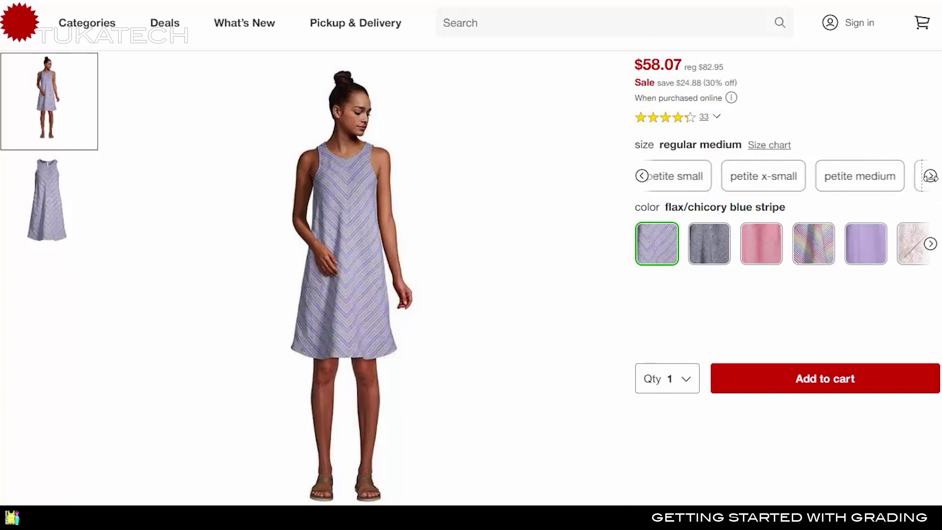
{"action": "left_click", "coordinate": [930, 176]}
{"action": "left_click", "coordinate": [786, 181]}
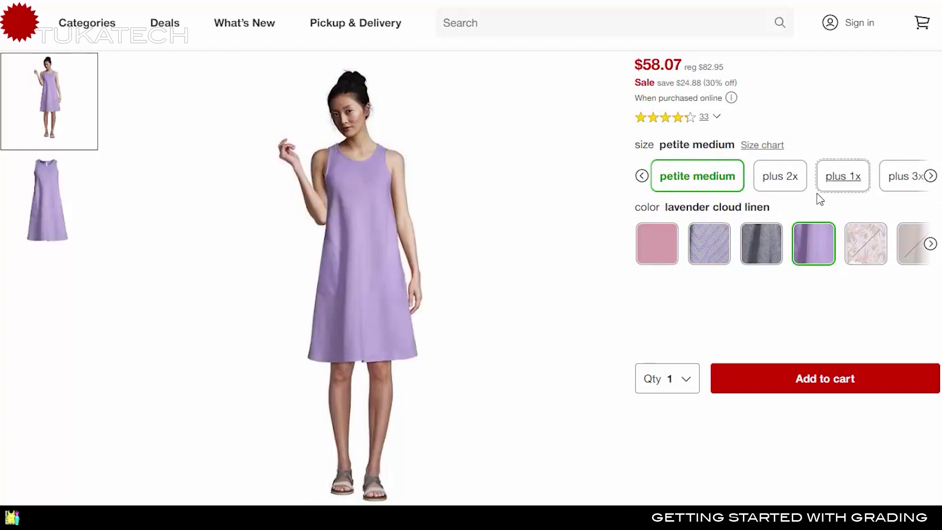
{"action": "left_click", "coordinate": [846, 178]}
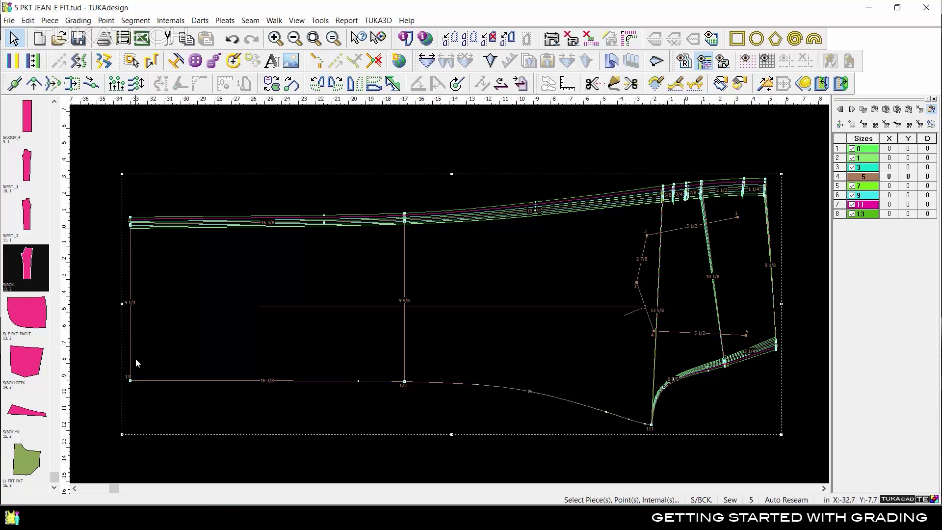
In Grading > Sizes, turn on Variation Grading and choose The Alternate set.
{"action": "left_click", "coordinate": [78, 20]}
{"action": "left_click", "coordinate": [86, 64]}
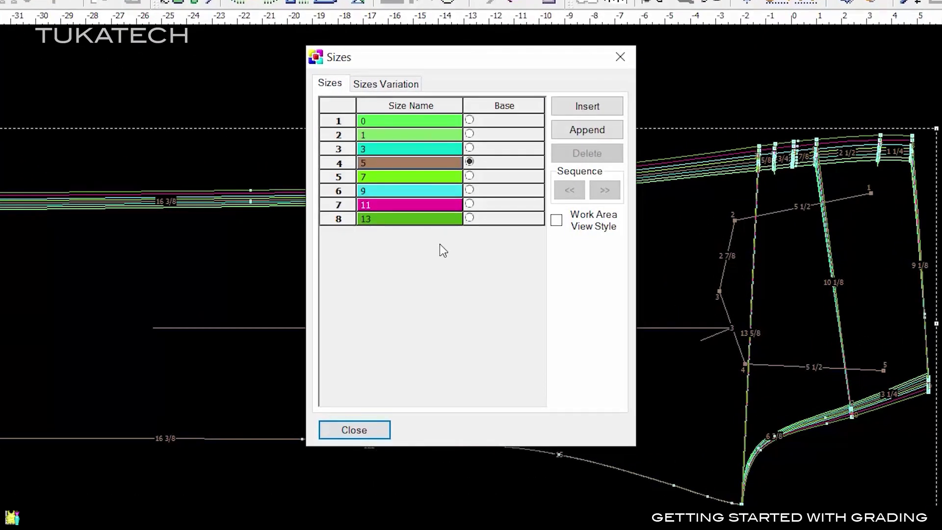
{"action": "left_click", "coordinate": [383, 84]}
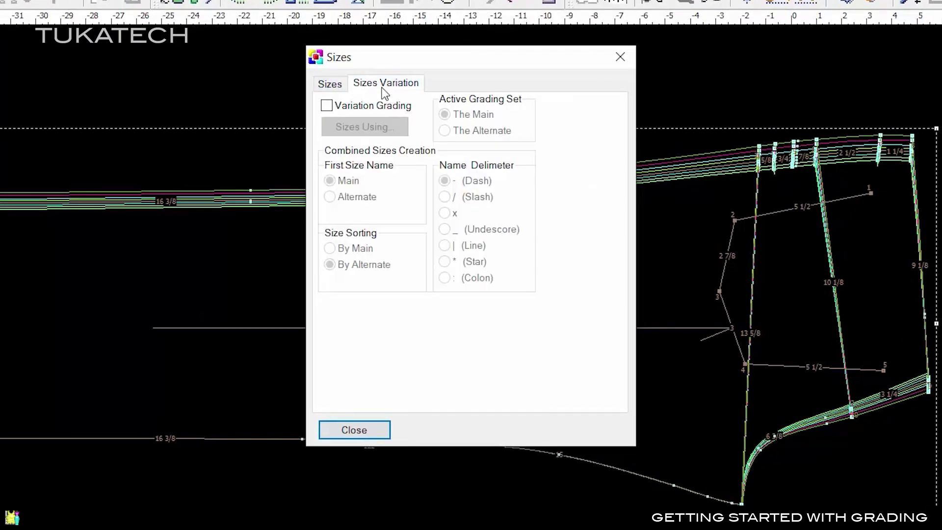
{"action": "left_click", "coordinate": [365, 111]}
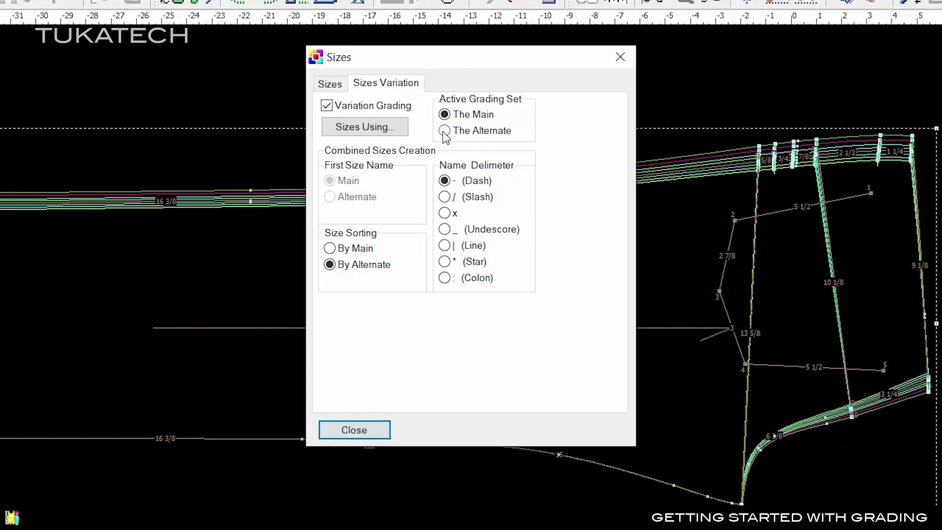
{"action": "left_click", "coordinate": [445, 131]}
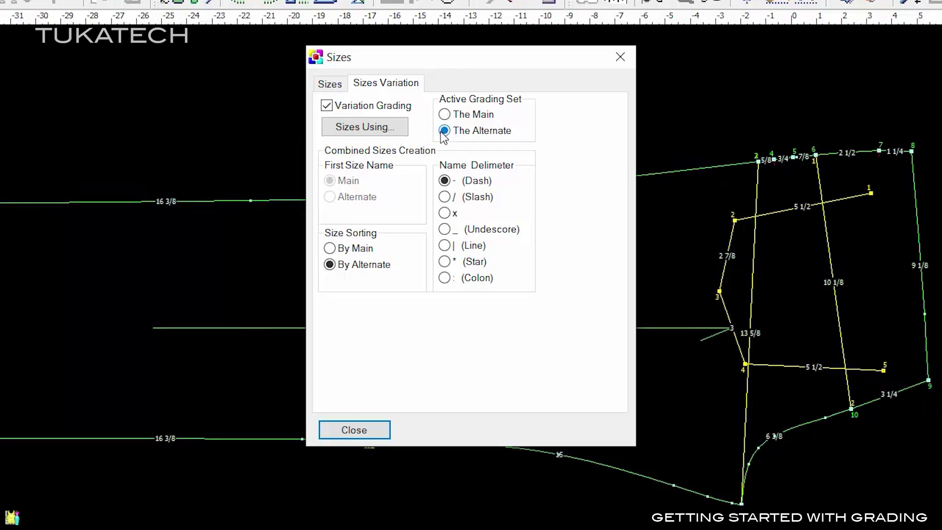
Name the variation sizes Short, Regular (base) and Tall, then close and include all sizes.
{"action": "left_click", "coordinate": [343, 84]}
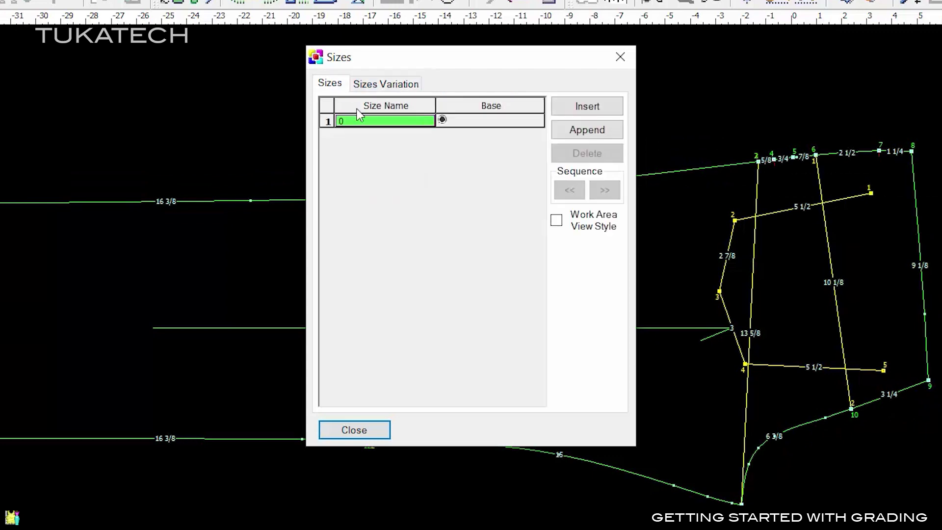
{"action": "left_click", "coordinate": [362, 122]}
{"action": "type", "text": "Regular"}
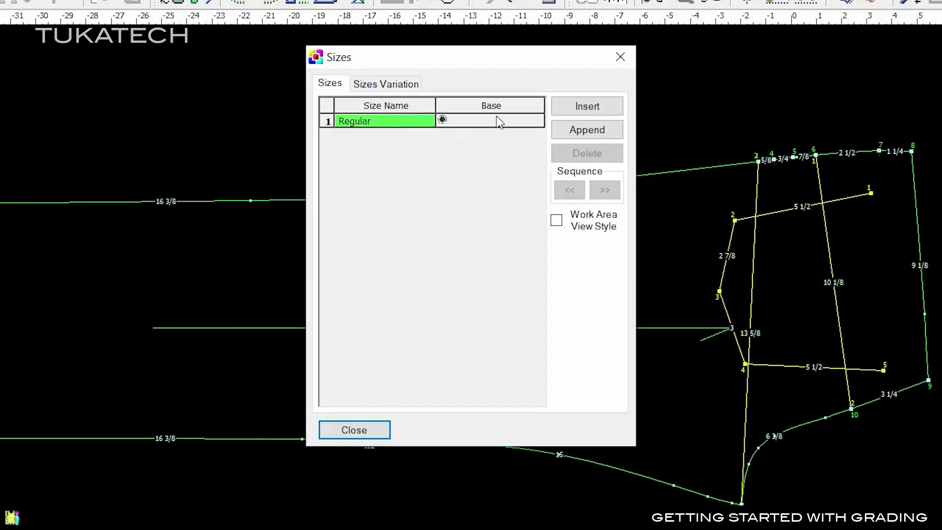
{"action": "left_click", "coordinate": [565, 110]}
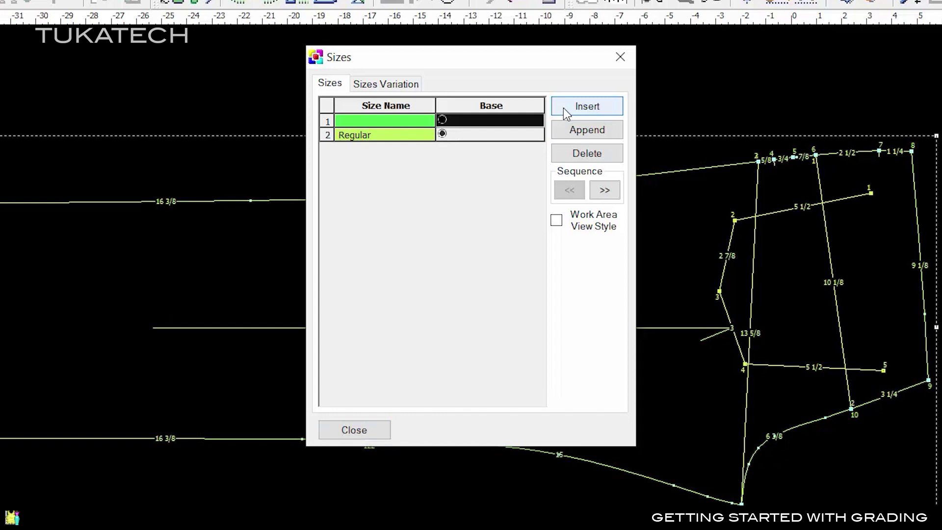
{"action": "type", "text": "Short"}
{"action": "left_click", "coordinate": [569, 138]}
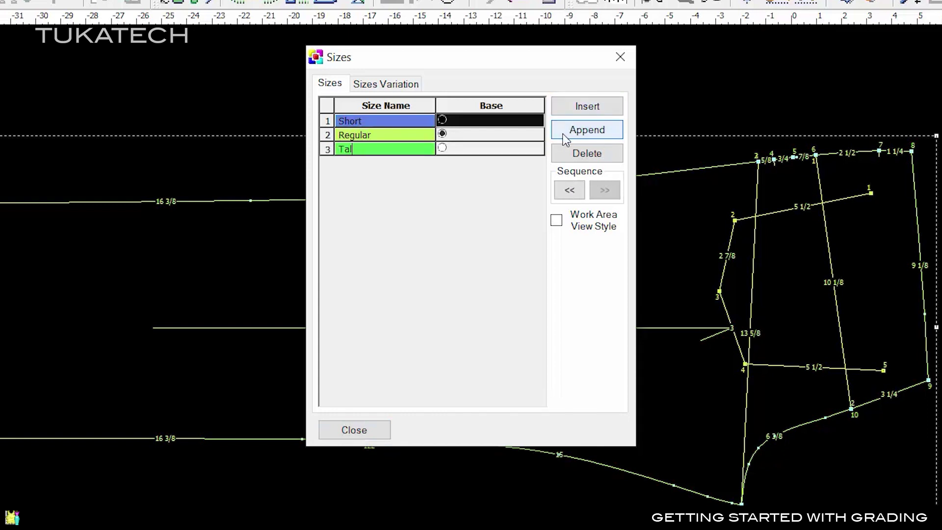
{"action": "left_click", "coordinate": [360, 434]}
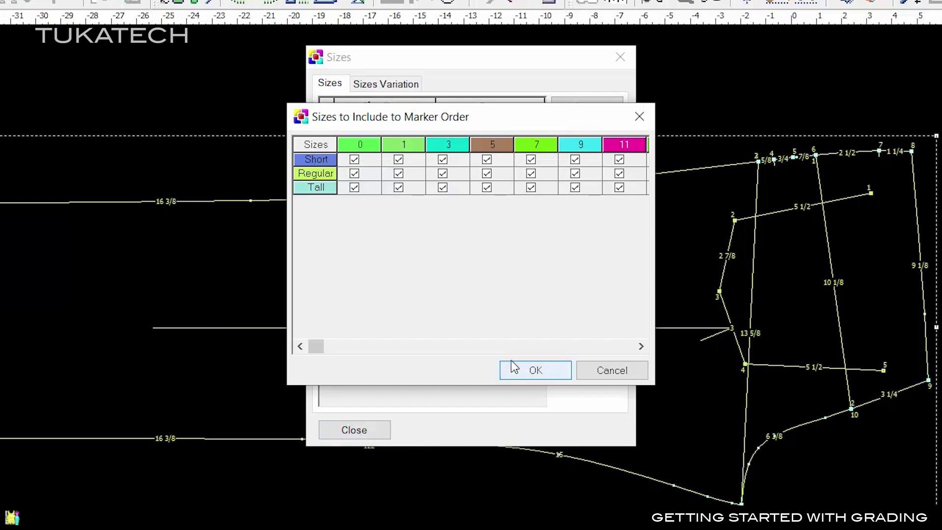
{"action": "left_click", "coordinate": [522, 373]}
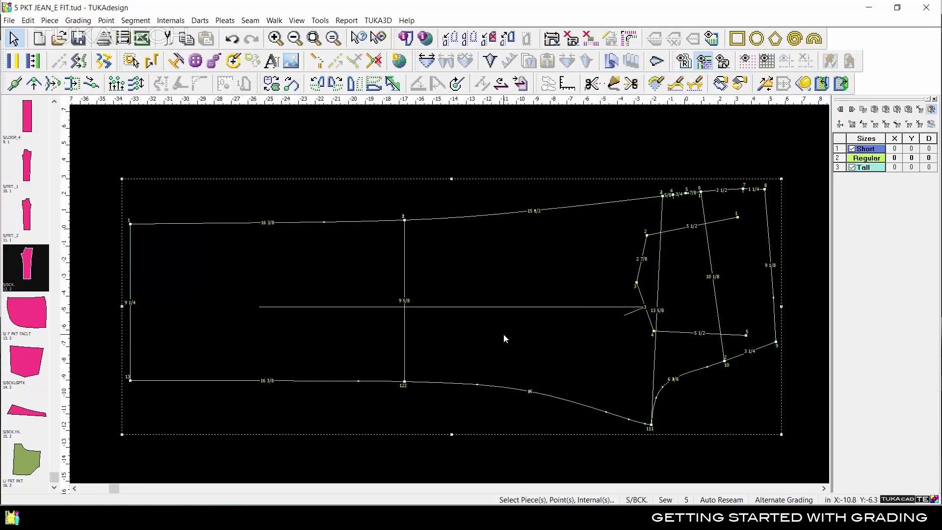
Grade the hem points X 2 for Short and -2 for Tall.
{"action": "left_click", "coordinate": [130, 224]}
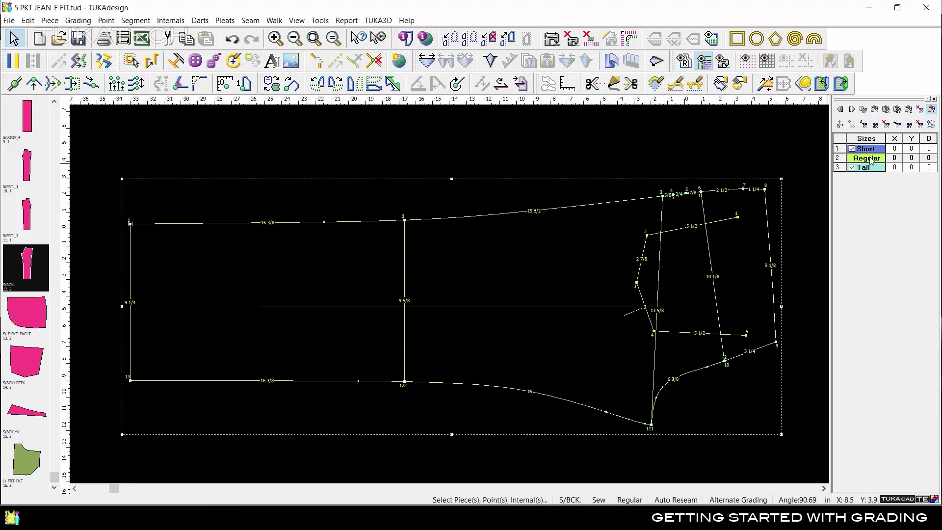
{"action": "left_click_drag", "start_coordinate": [897, 158], "coordinate": [898, 170]}
{"action": "key", "text": "Return"}
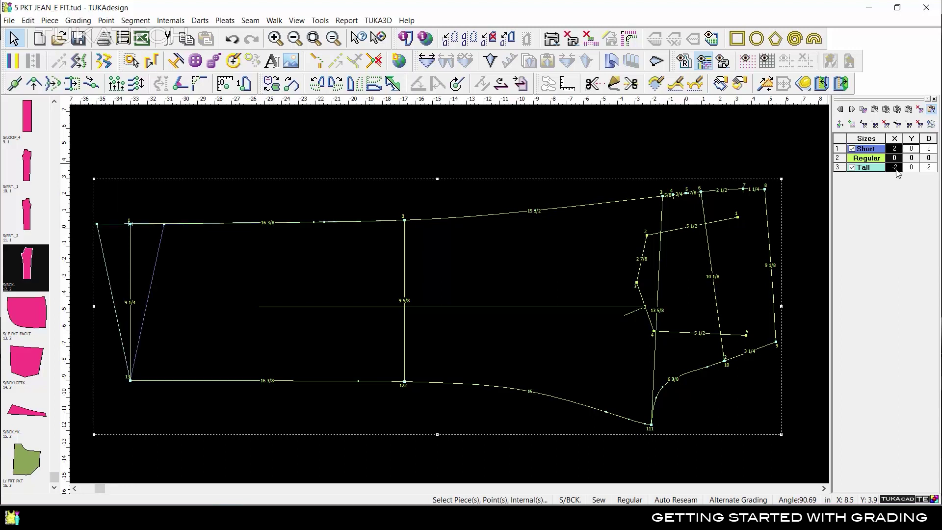
{"action": "key", "text": "ctrl+z"}
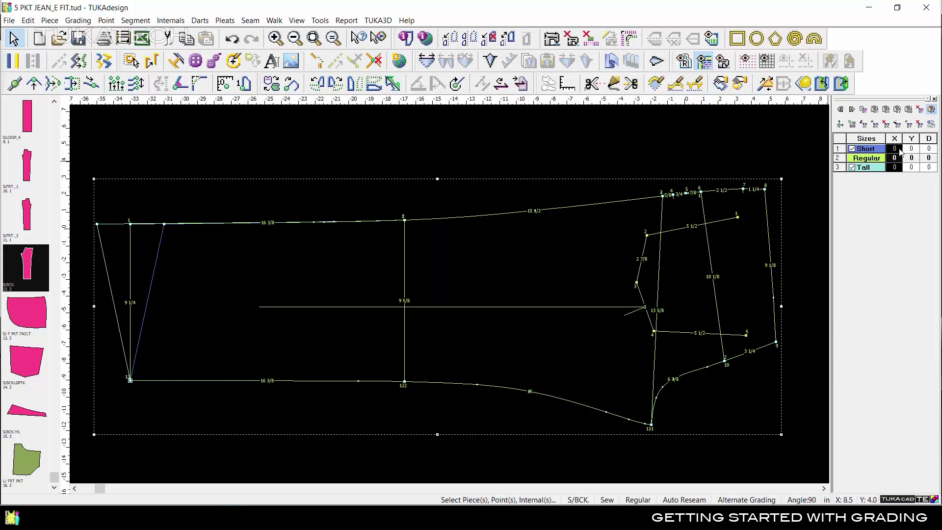
{"action": "key", "text": "Return"}
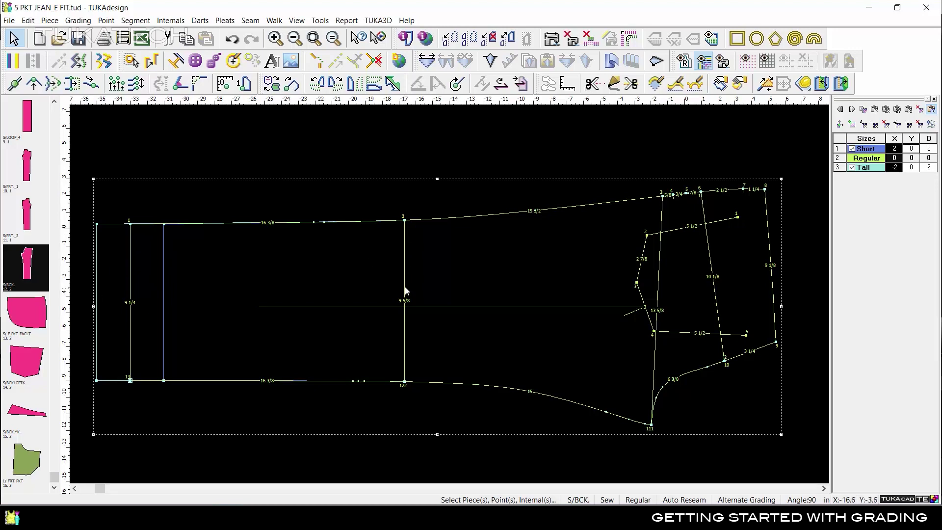
Grade the knee points X 1 for Short and -1 for Tall.
{"action": "left_click", "coordinate": [405, 220]}
{"action": "left_click", "coordinate": [898, 168]}
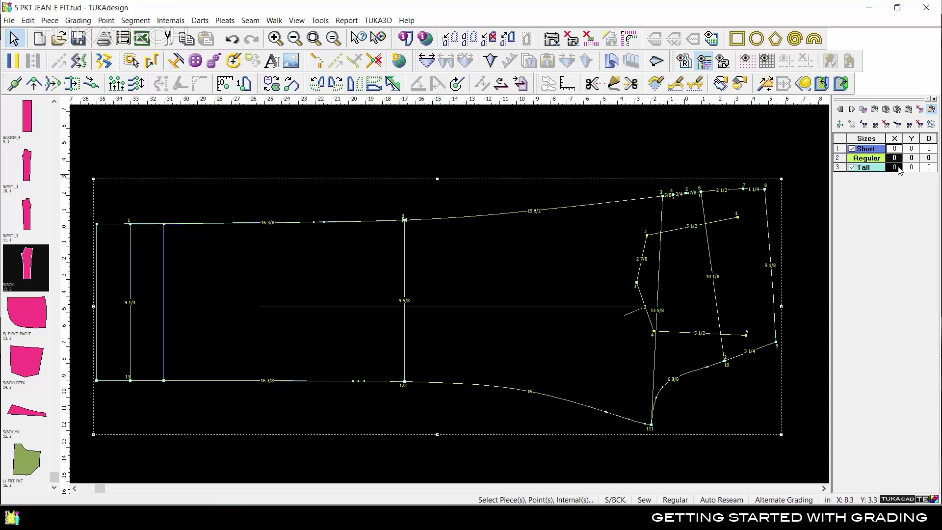
{"action": "key", "text": "Return"}
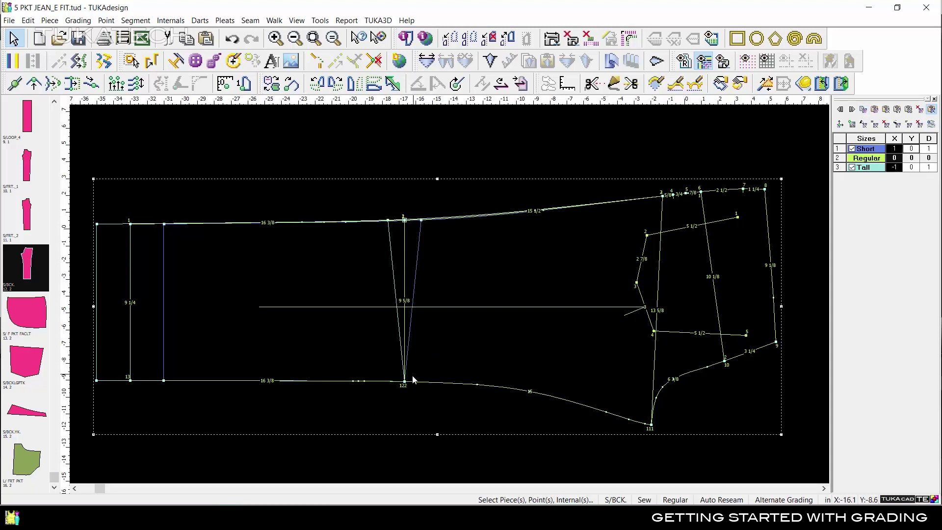
{"action": "left_click", "coordinate": [876, 110]}
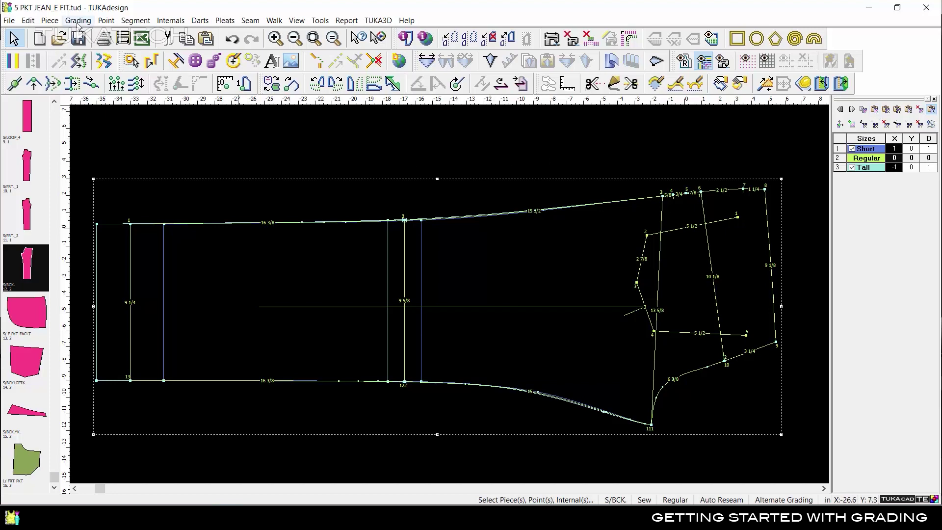
Toggle Switch Sizes Set to the main set, back to Short/Regular/Tall, then to sizes 0–13.
{"action": "left_click", "coordinate": [78, 20]}
{"action": "left_click", "coordinate": [93, 77]}
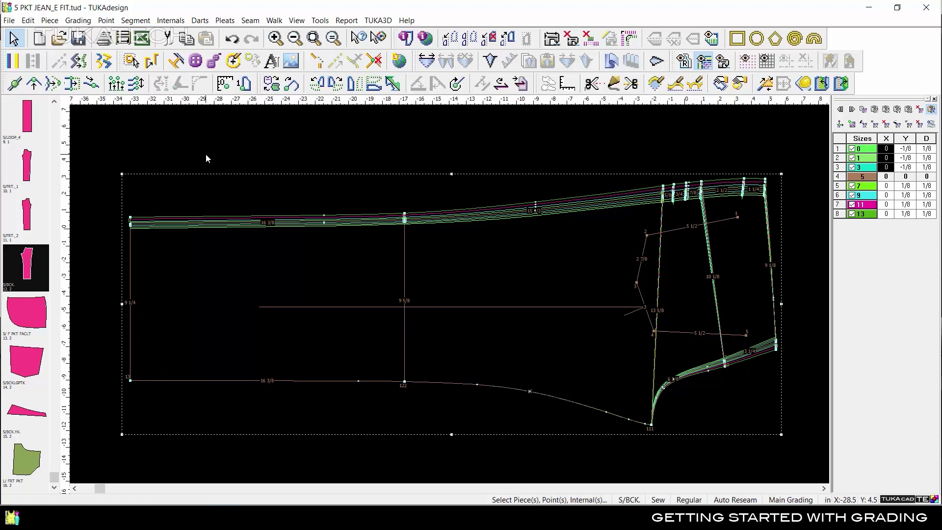
{"action": "left_click", "coordinate": [78, 20]}
{"action": "left_click", "coordinate": [96, 76]}
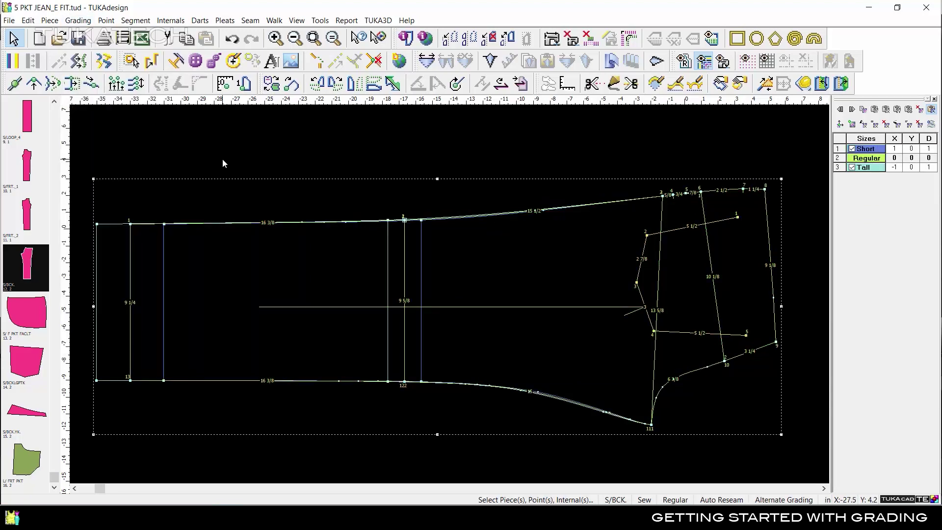
{"action": "left_click", "coordinate": [78, 21]}
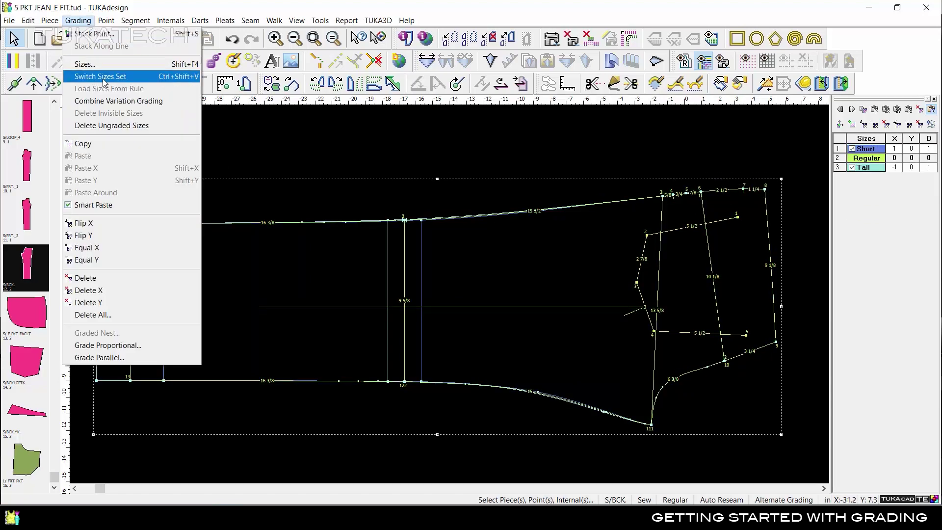
{"action": "left_click", "coordinate": [172, 101]}
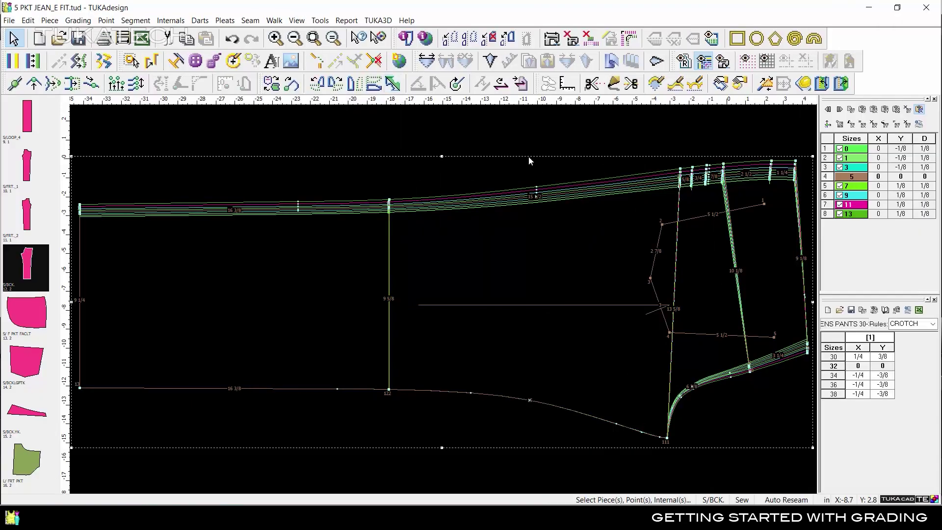
Load the HIP rule and then the KNEE rule from the Rules dropdown.
{"action": "left_click", "coordinate": [932, 323]}
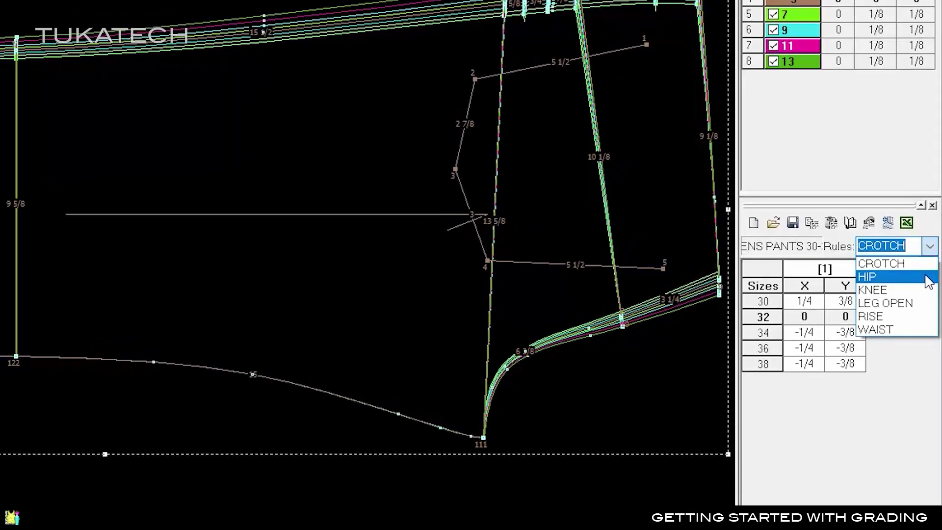
{"action": "left_click", "coordinate": [923, 277]}
{"action": "left_click", "coordinate": [930, 246]}
{"action": "left_click", "coordinate": [924, 290]}
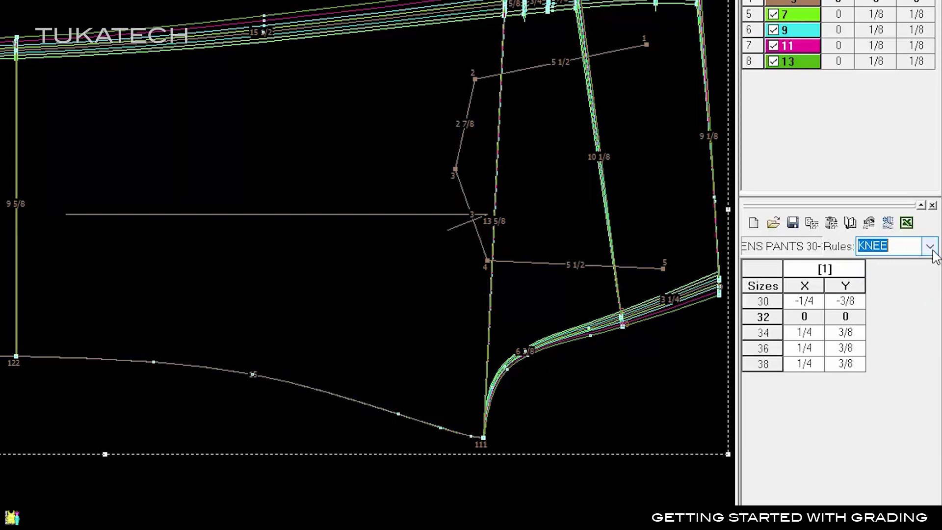